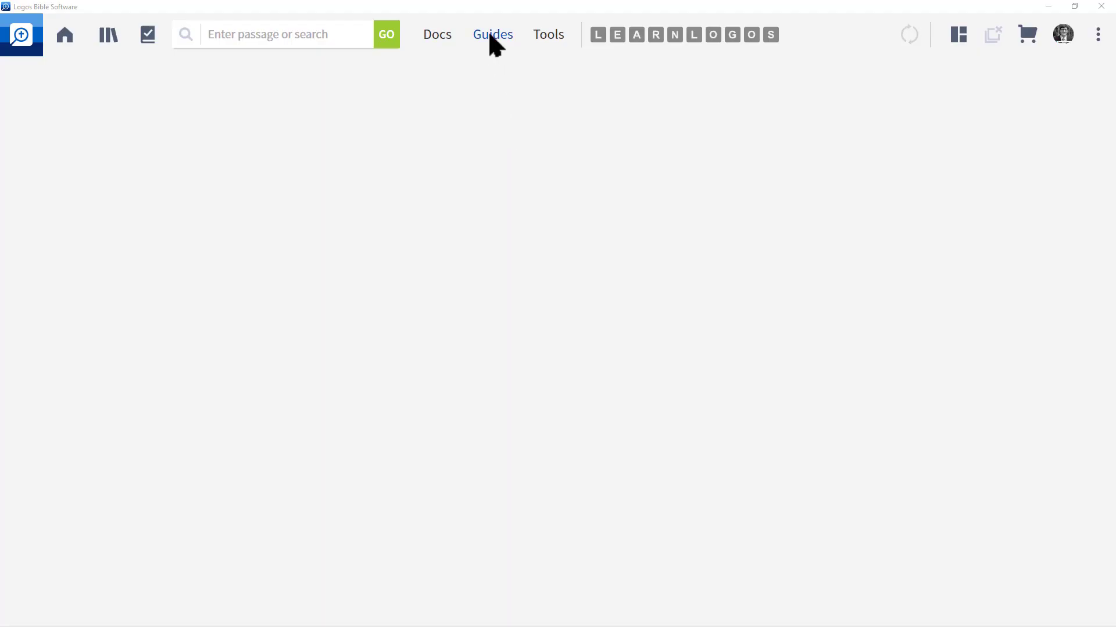
Create a new workflow from Guides and widen its panel to fill the whole window.
click(490, 36)
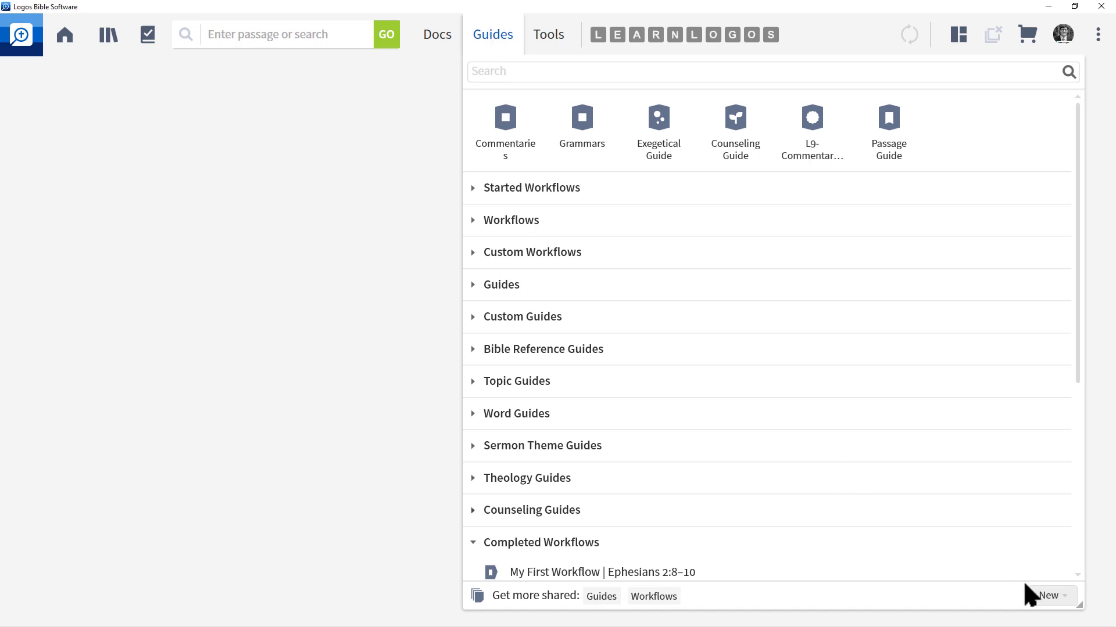
click(1065, 599)
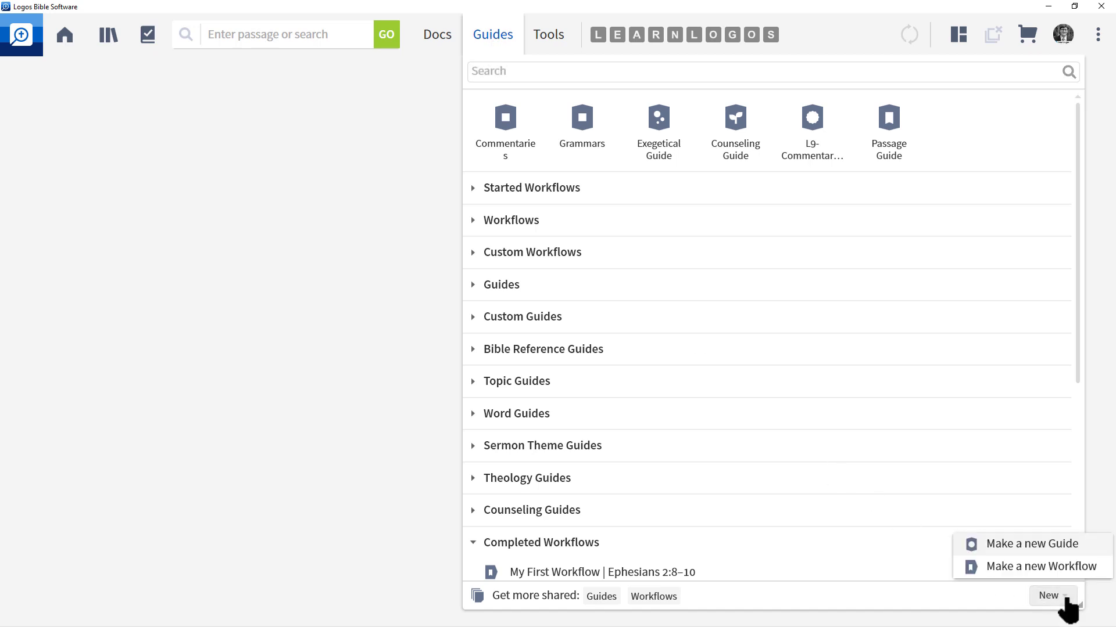
click(1057, 564)
drag(556, 359, 1107, 353)
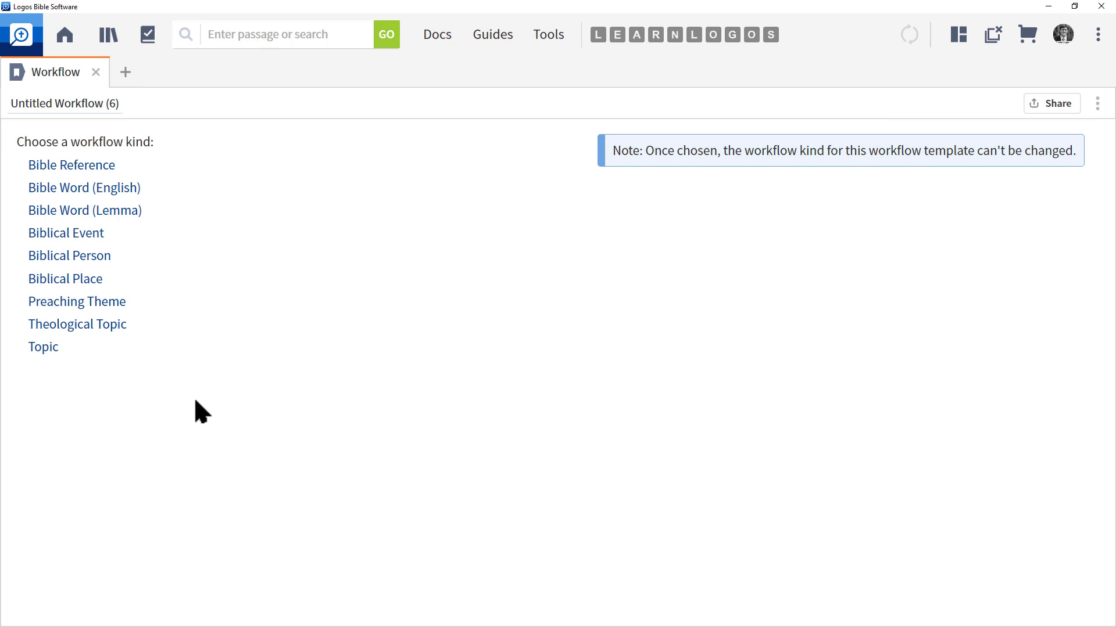
Choose Bible Reference as the kind for the new workflow.
click(79, 167)
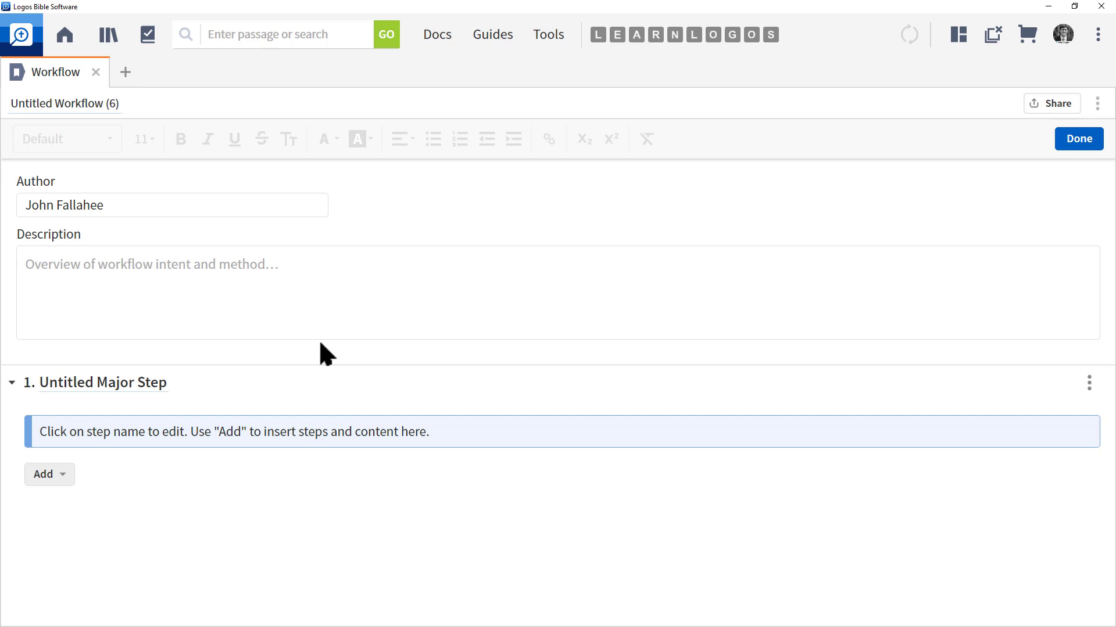
Replace the 'Untitled Workflow (6)' title with 'My First Custom Workflow', fixing a typo.
click(73, 105)
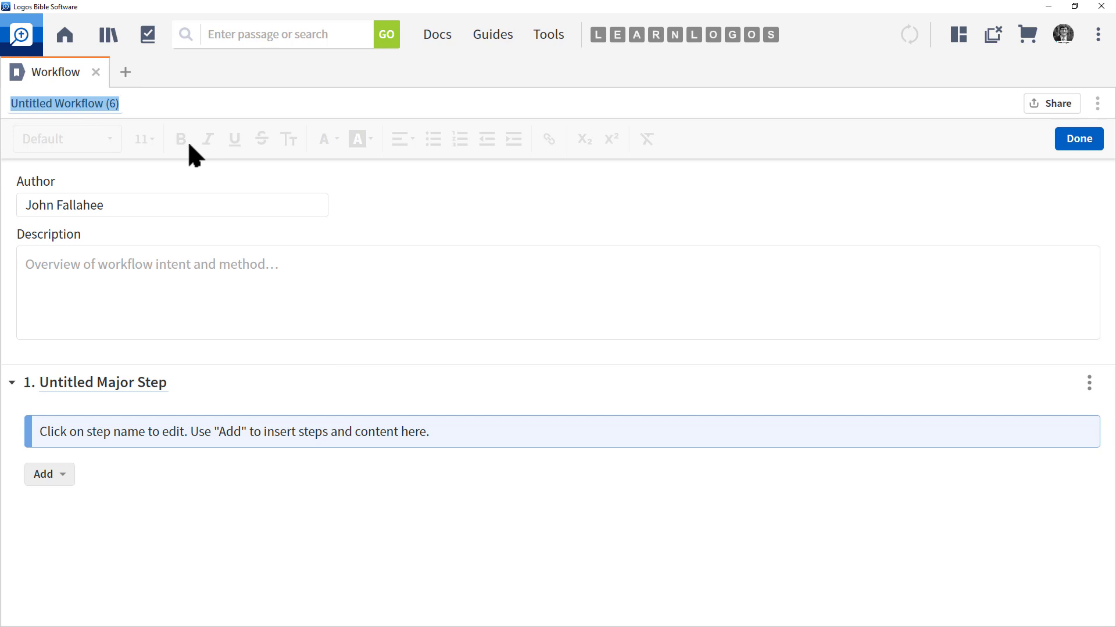
text(My First)
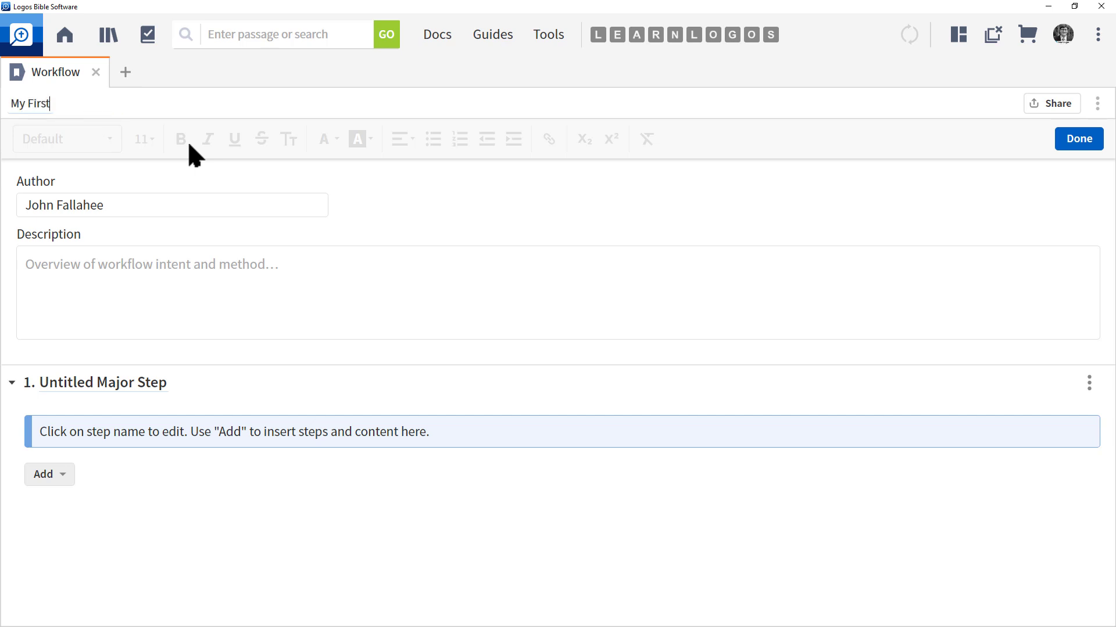
text( Customer Wo)
key(BackSpace)
key(BackSpace)
key(BackSpace)
key(BackSpace)
key(BackSpace)
text(Workflow)
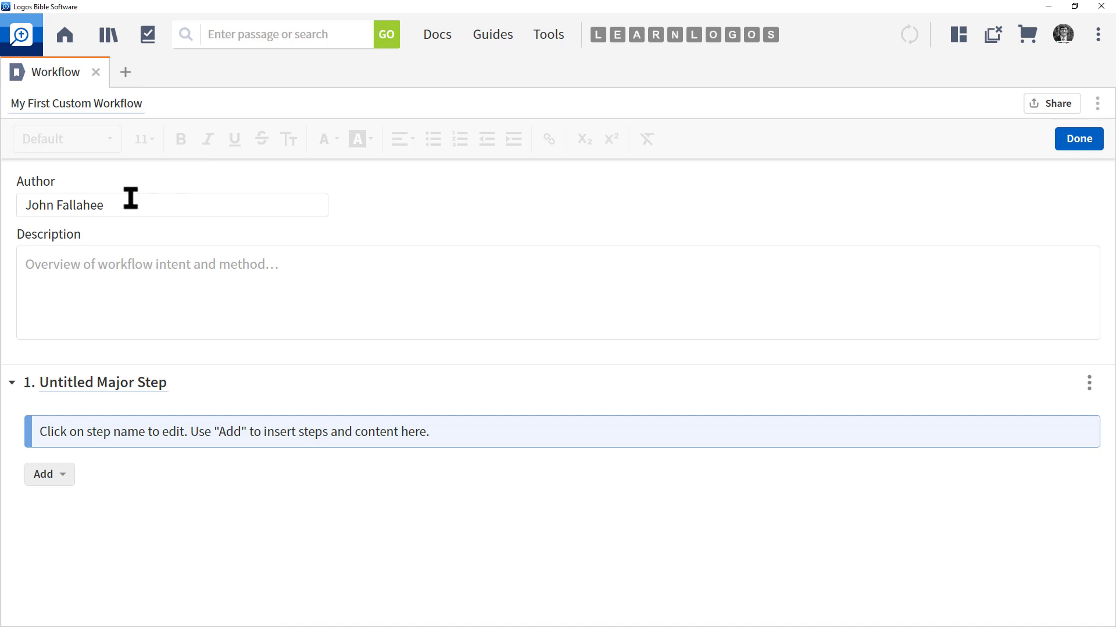
click(74, 262)
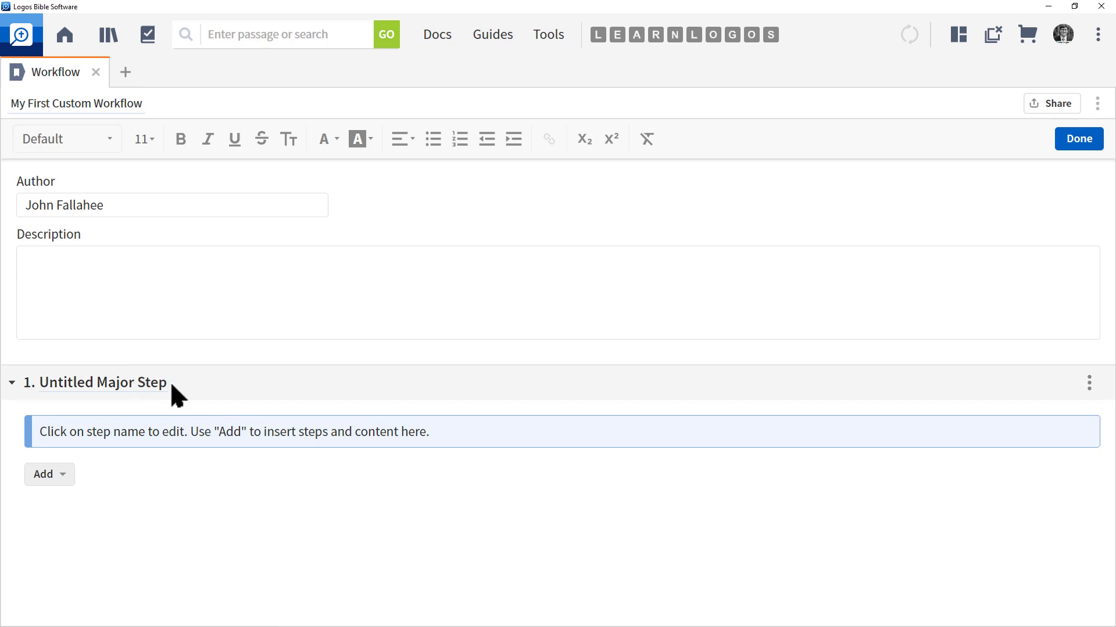
Rename the first step from 'Untitled Major Step' to 'Pray'.
click(137, 383)
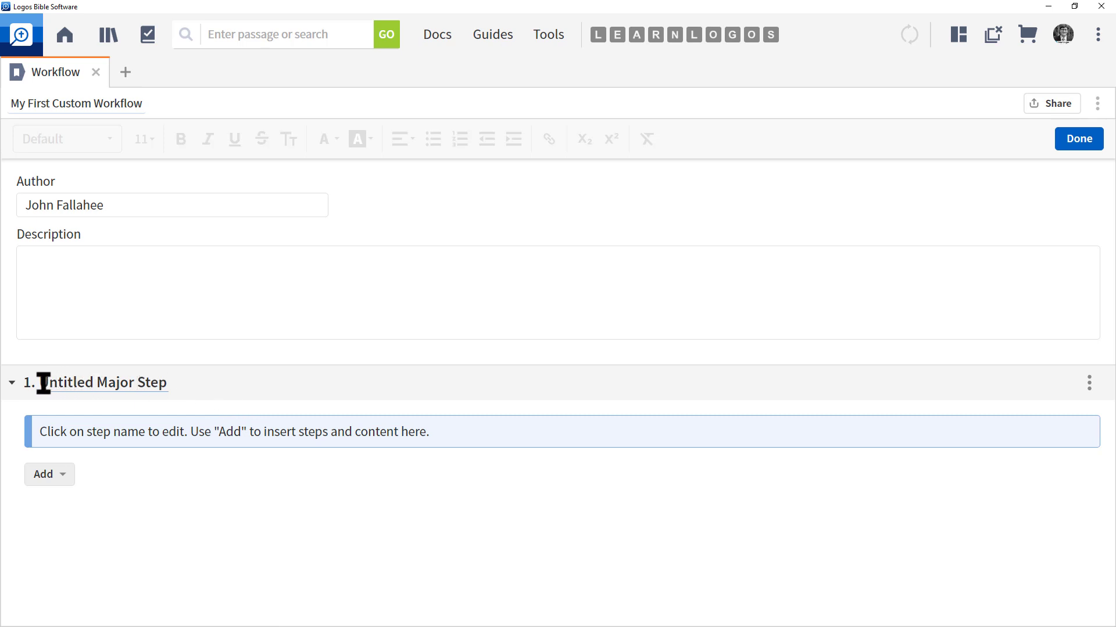
drag(40, 384, 233, 401)
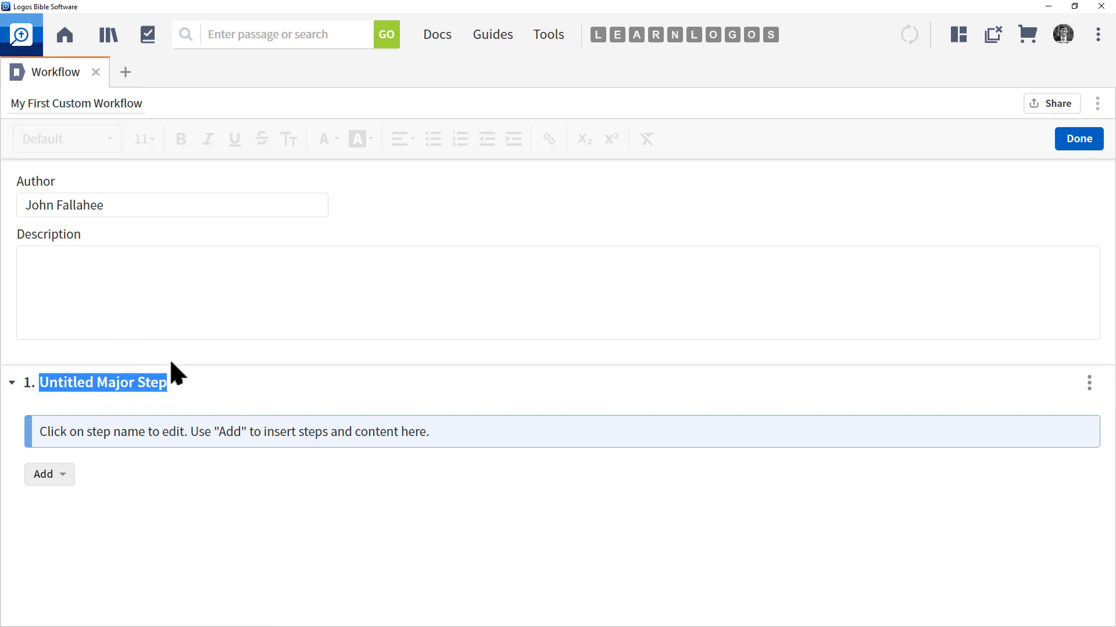
text(P)
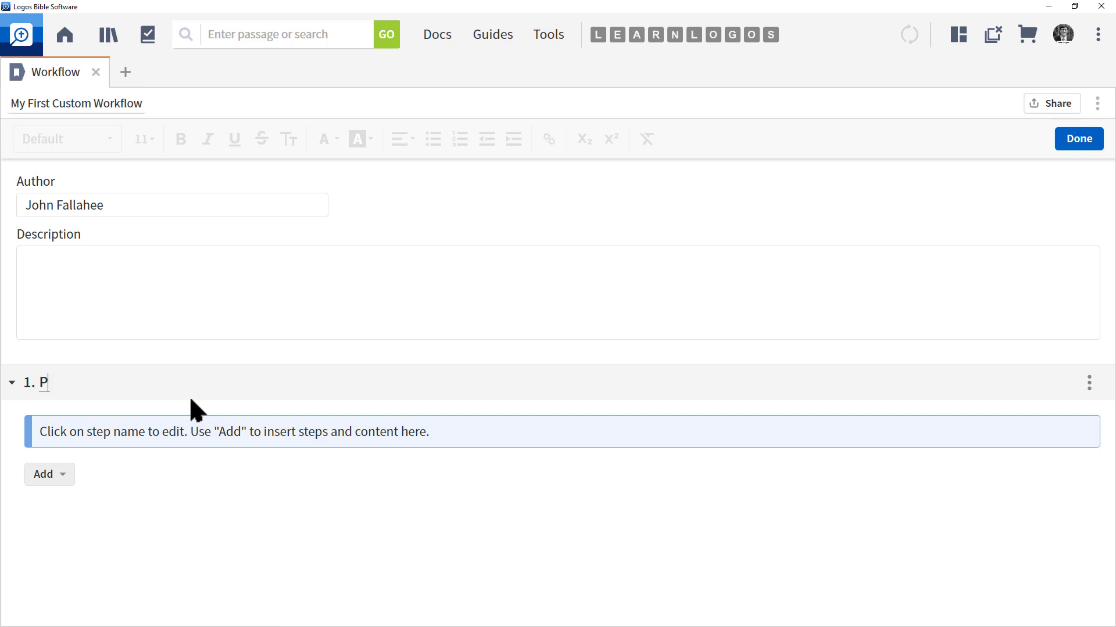
text(rayere)
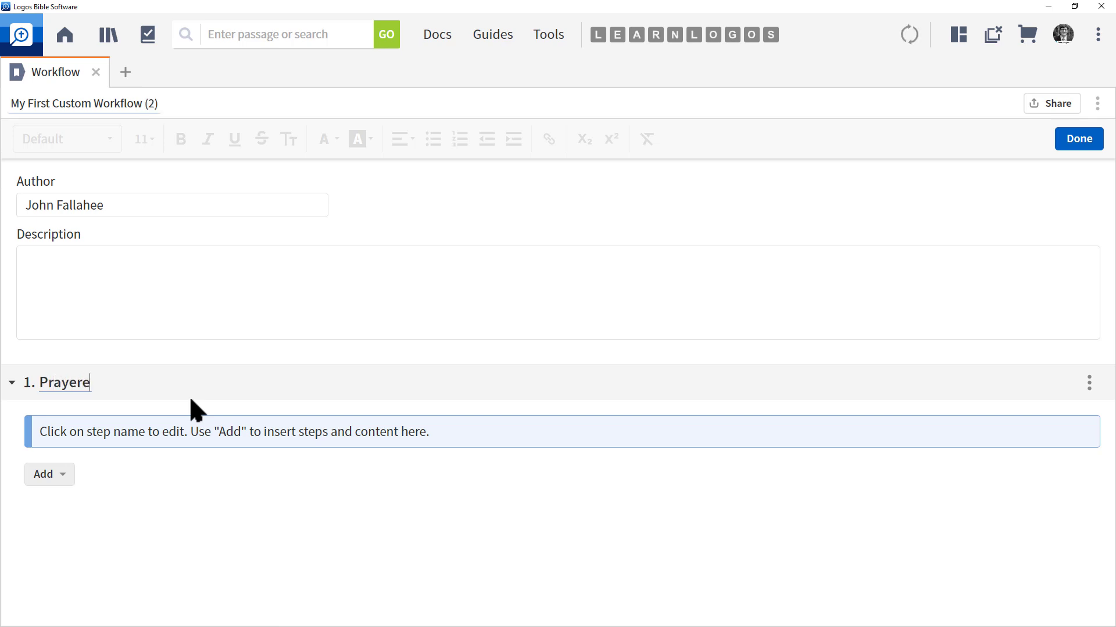
key(BackSpace)
key(BackSpace)
key(BackSpace)
click(62, 478)
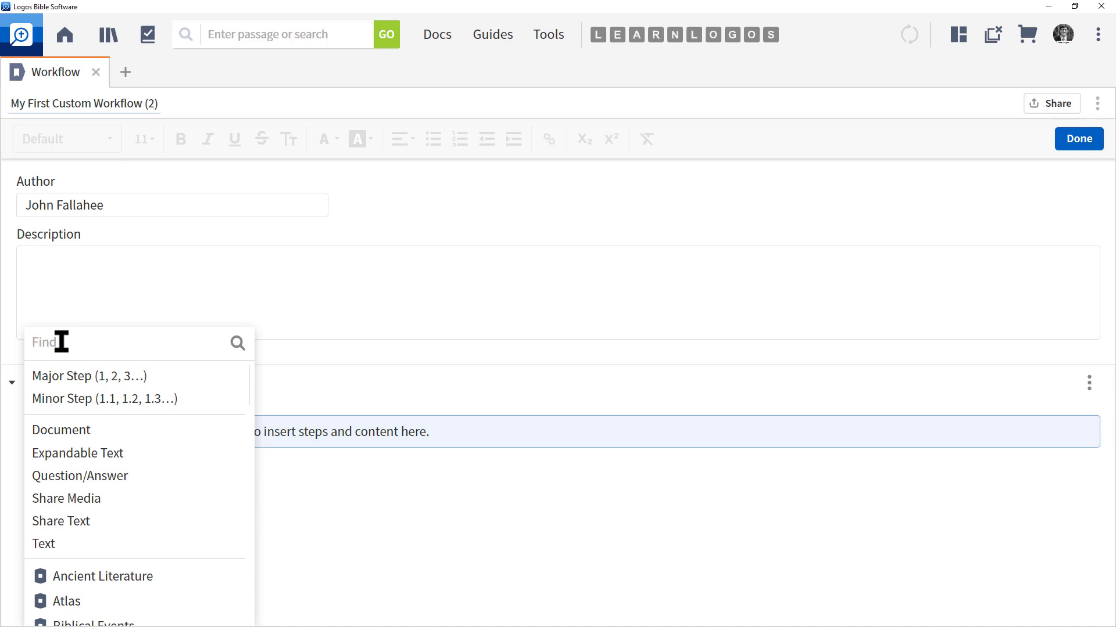
Insert minor step 1.1 beneath Pray, after trying and clearing an 'atlas' search.
text(atlas)
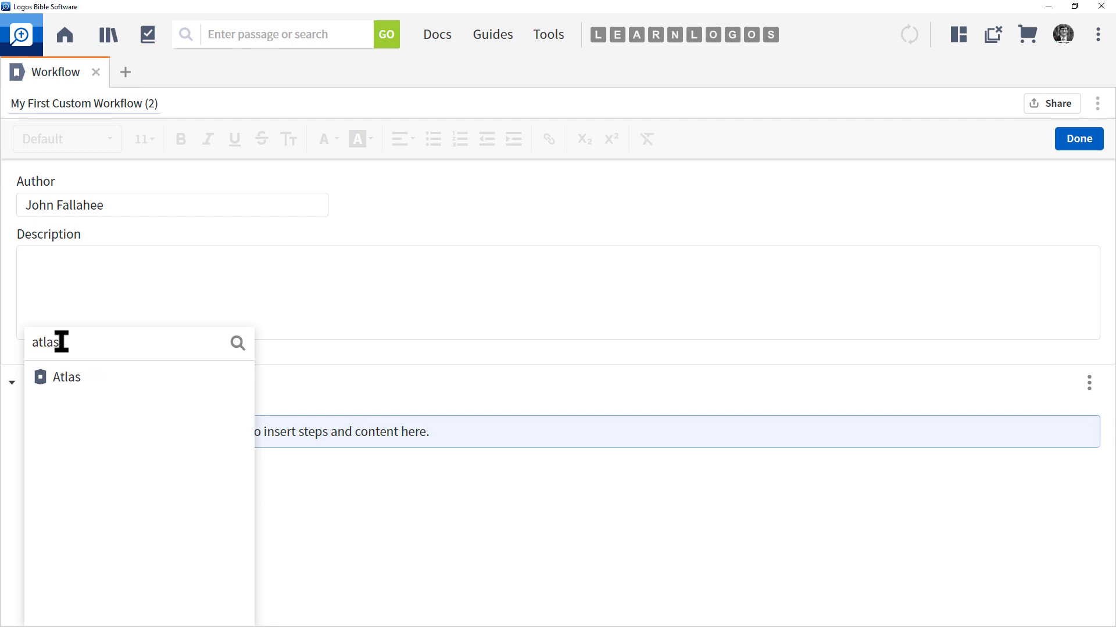
key(BackSpace)
key(BackSpace)
key(BackSpace)
key(BackSpace)
key(BackSpace)
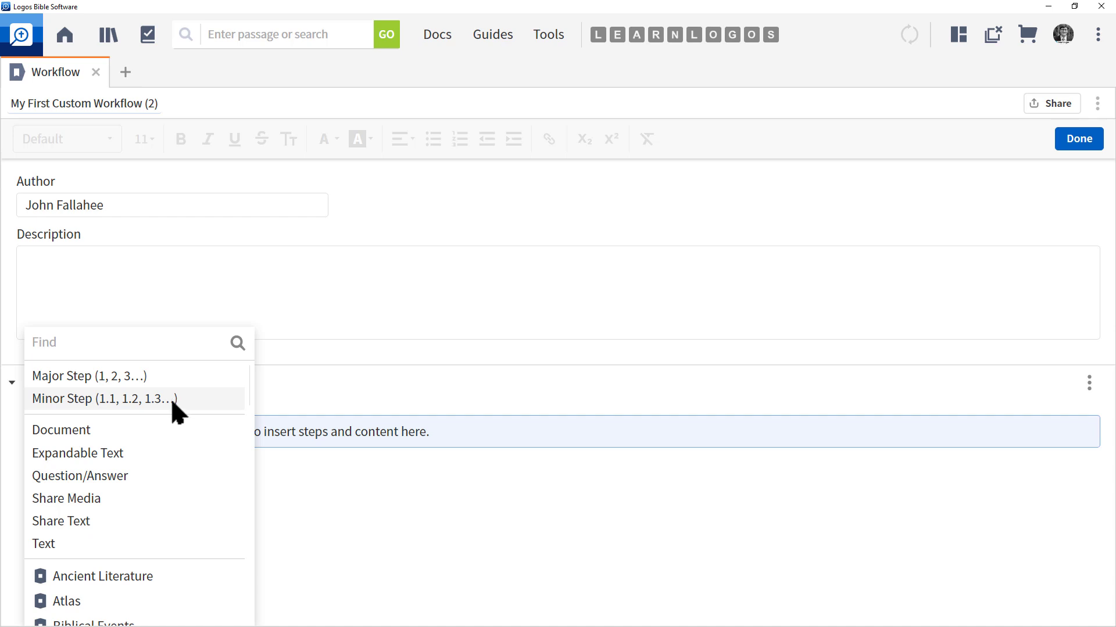
click(126, 399)
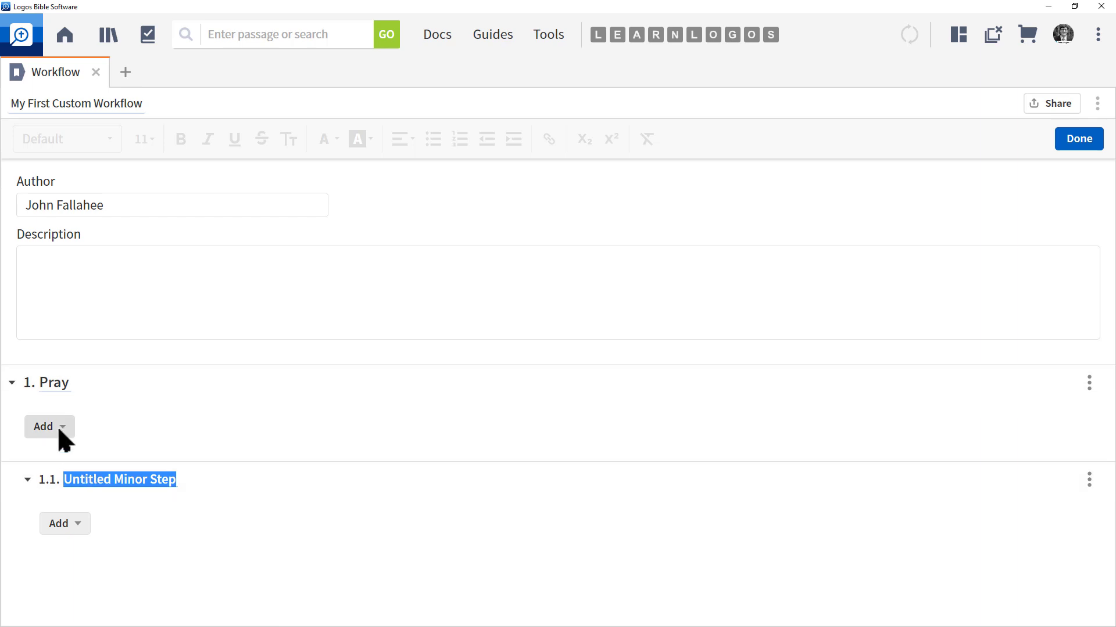
Add a Document item to Pray set to a Bibliography document.
click(57, 427)
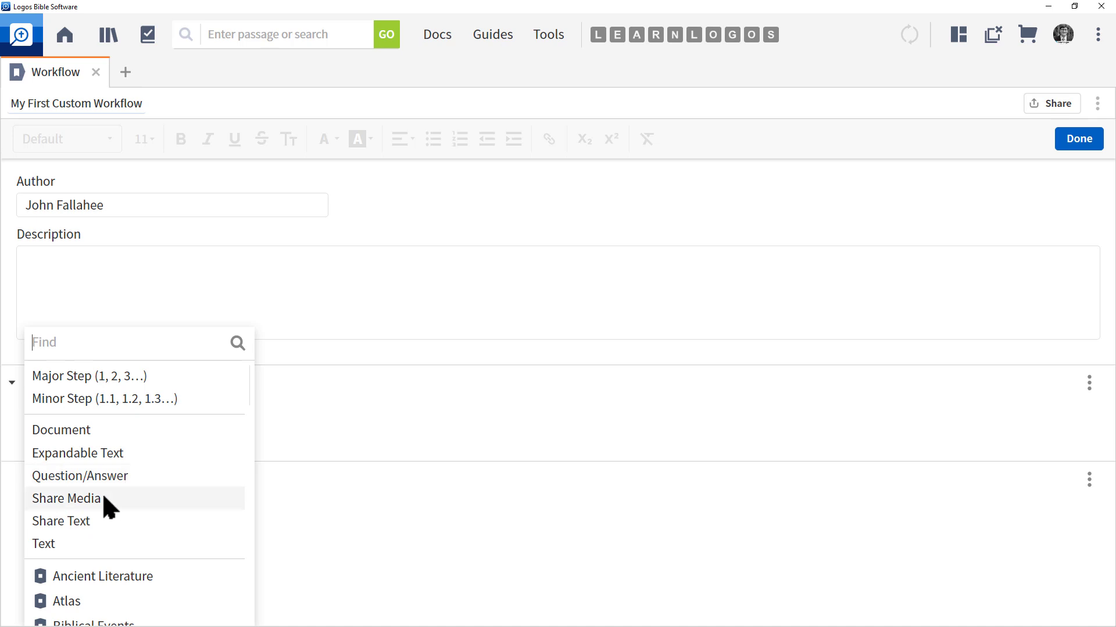
click(87, 432)
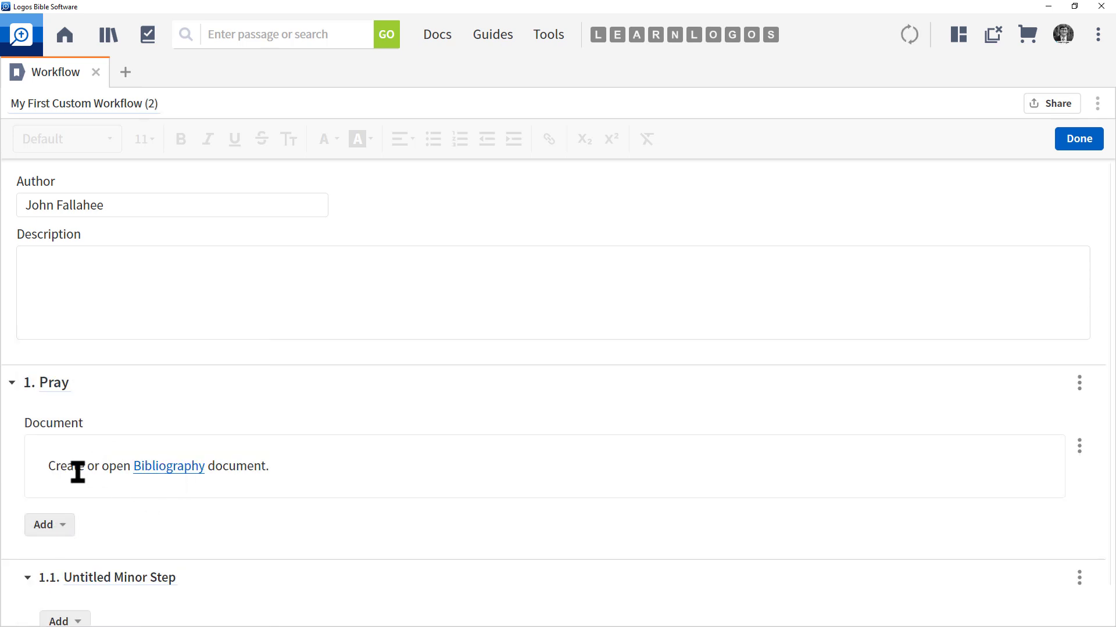
click(181, 468)
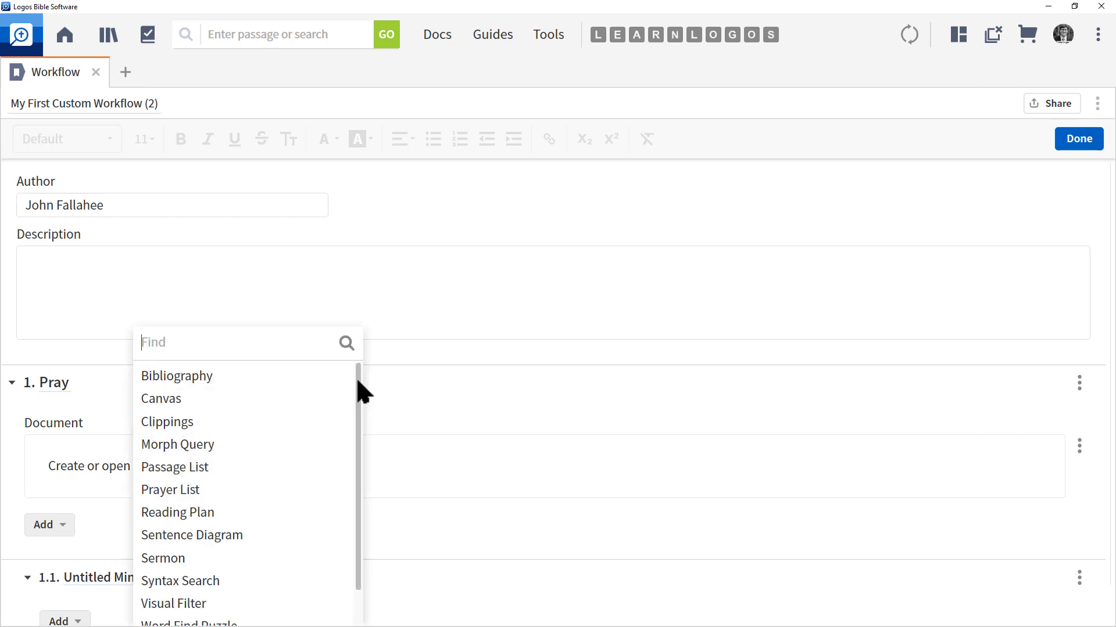
drag(361, 390, 325, 349)
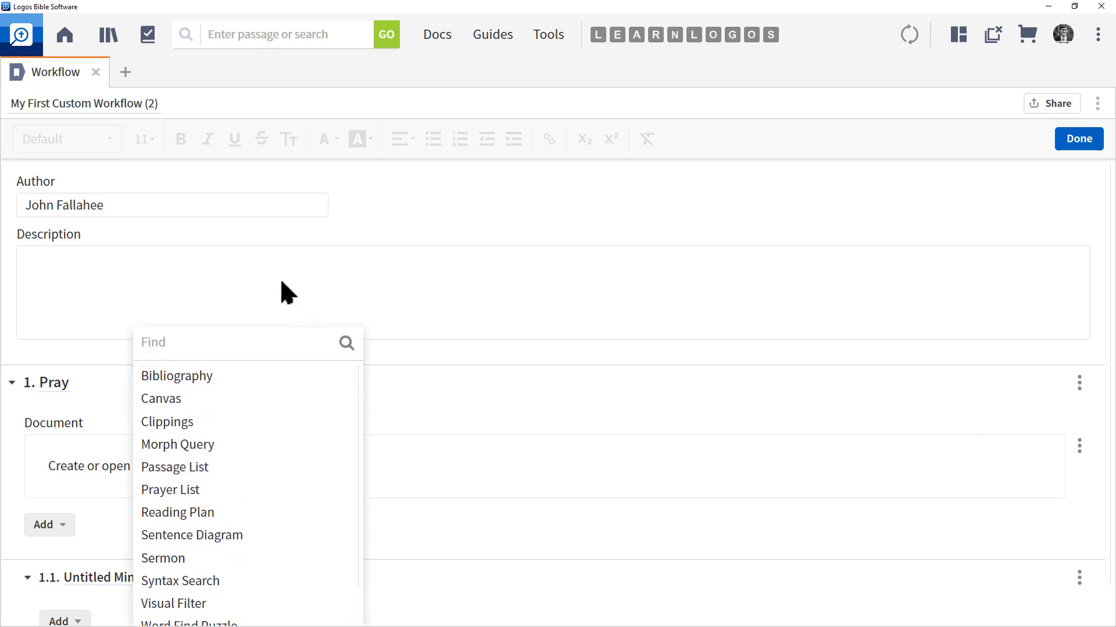
click(274, 308)
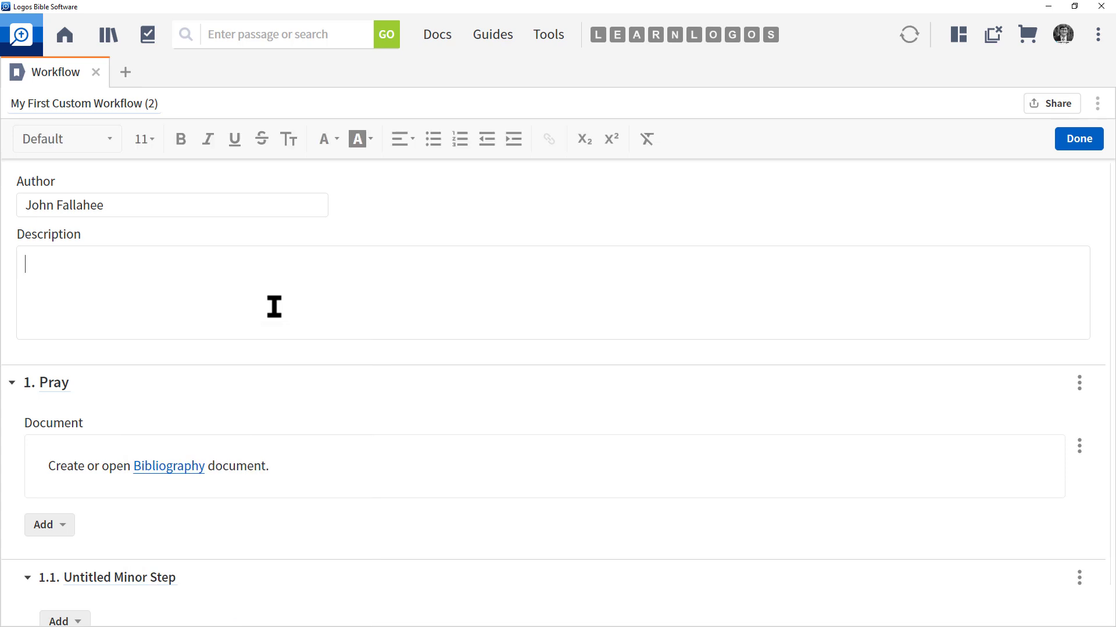
Add an empty Expandable Text item below it and place the cursor in its field.
click(61, 529)
click(122, 458)
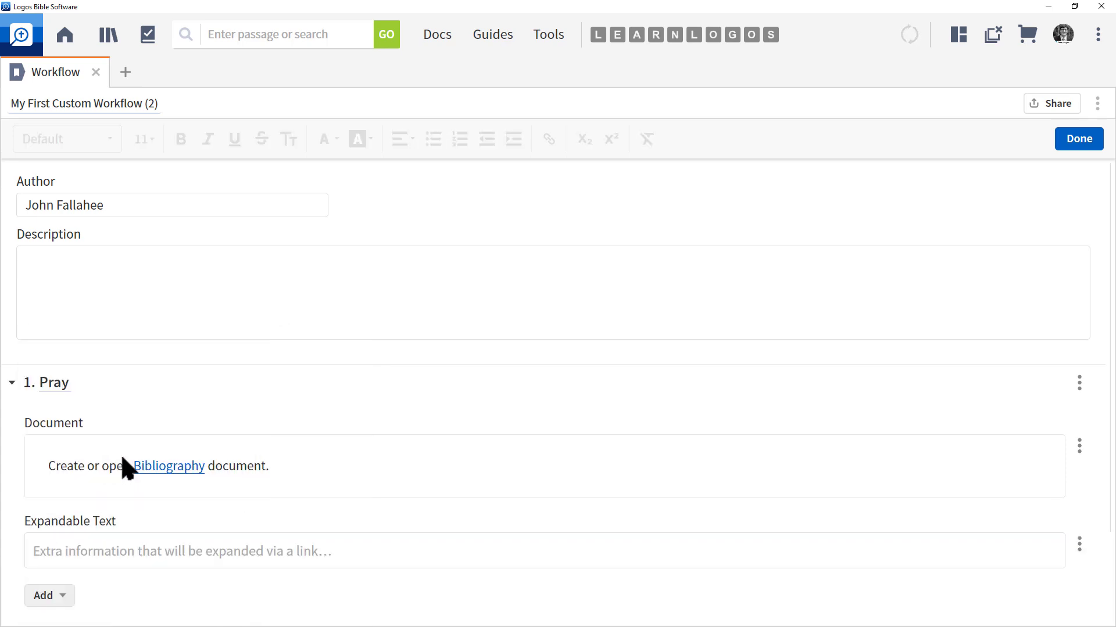
scroll(143, 512, down, 2)
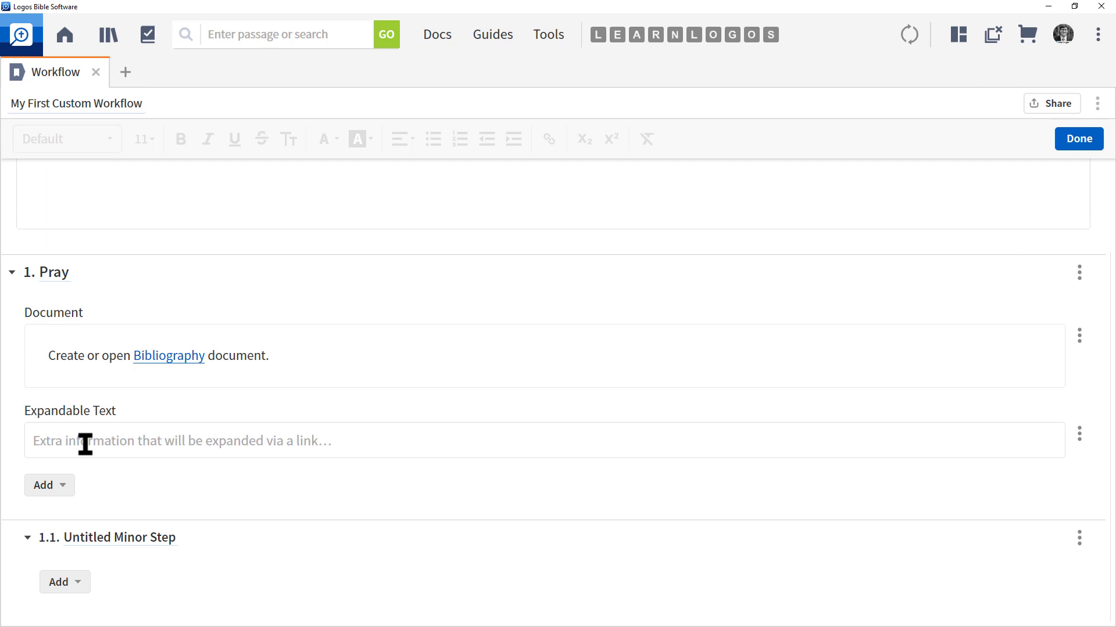
click(85, 445)
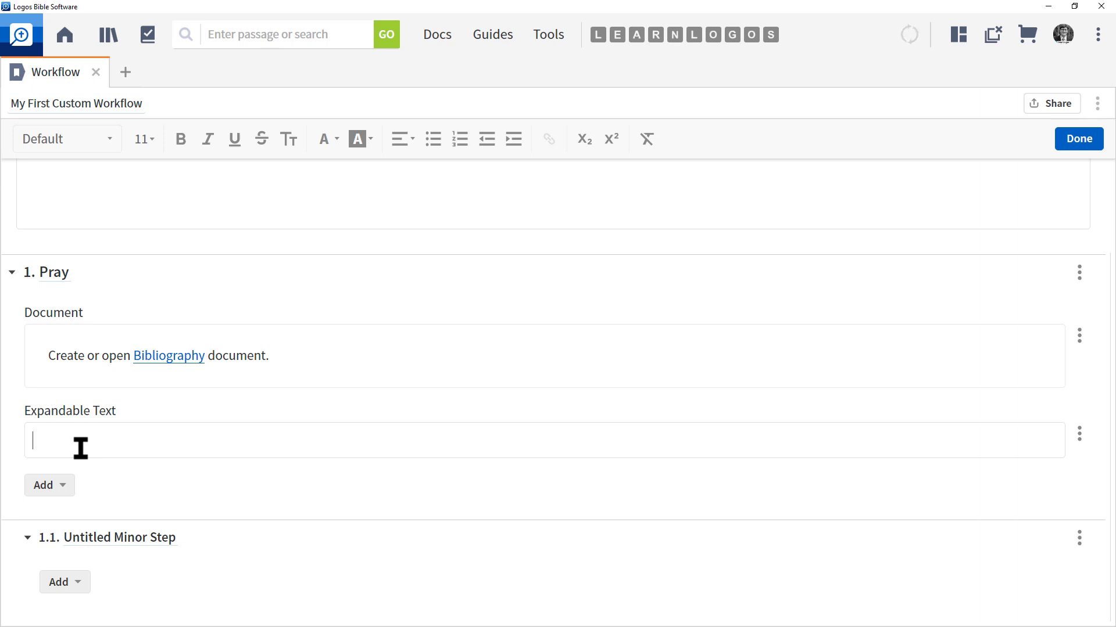
Add a Question/Answer item asking 'What is your favorite color?'.
click(59, 486)
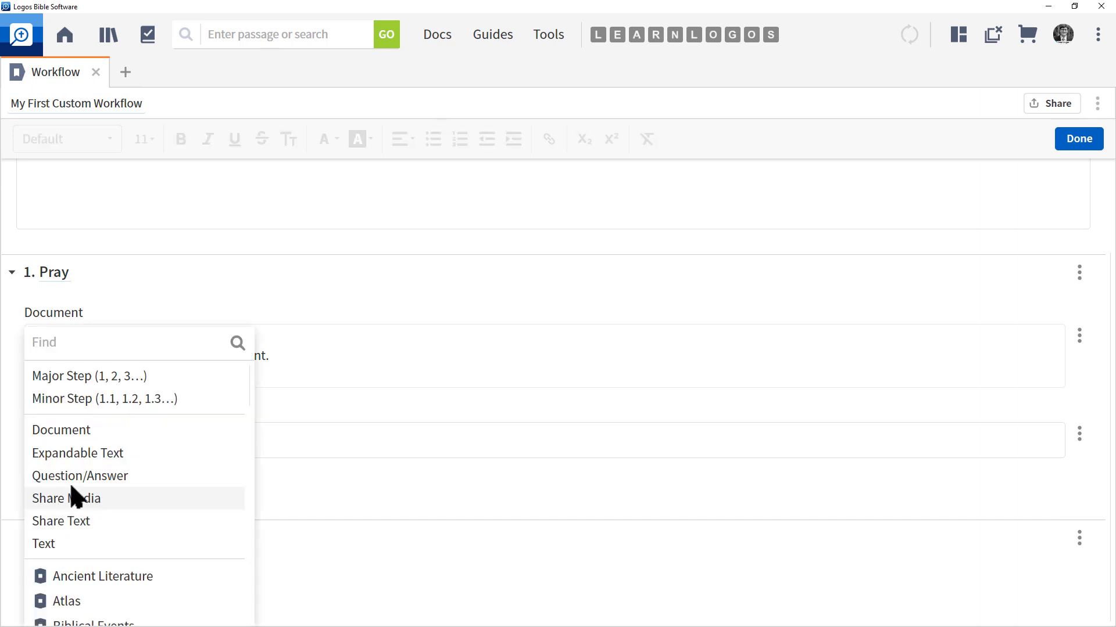
click(115, 474)
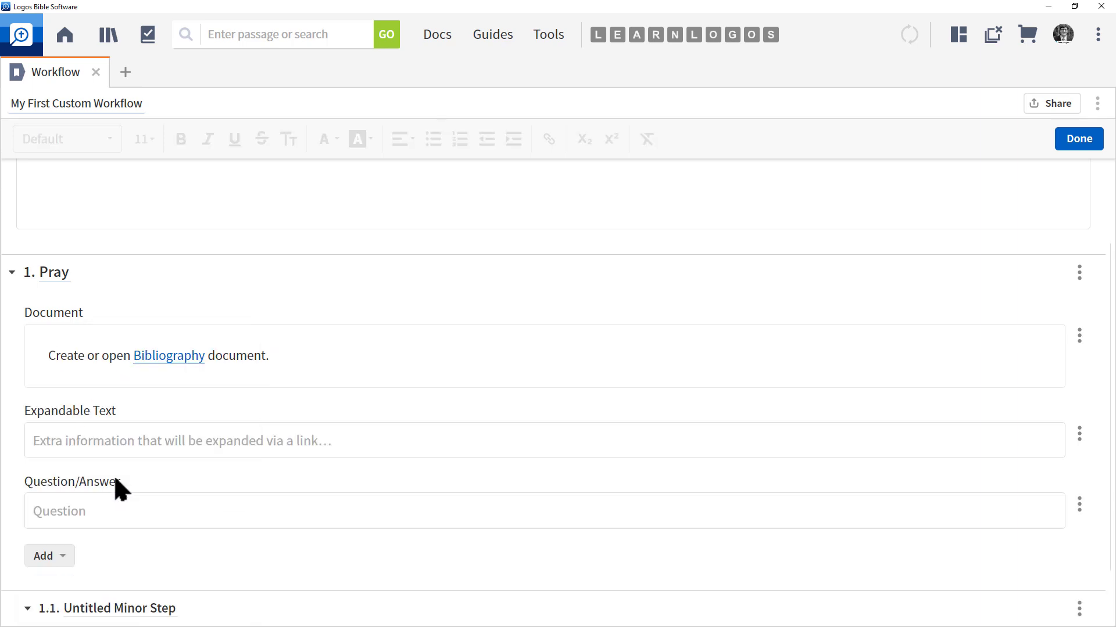
click(70, 513)
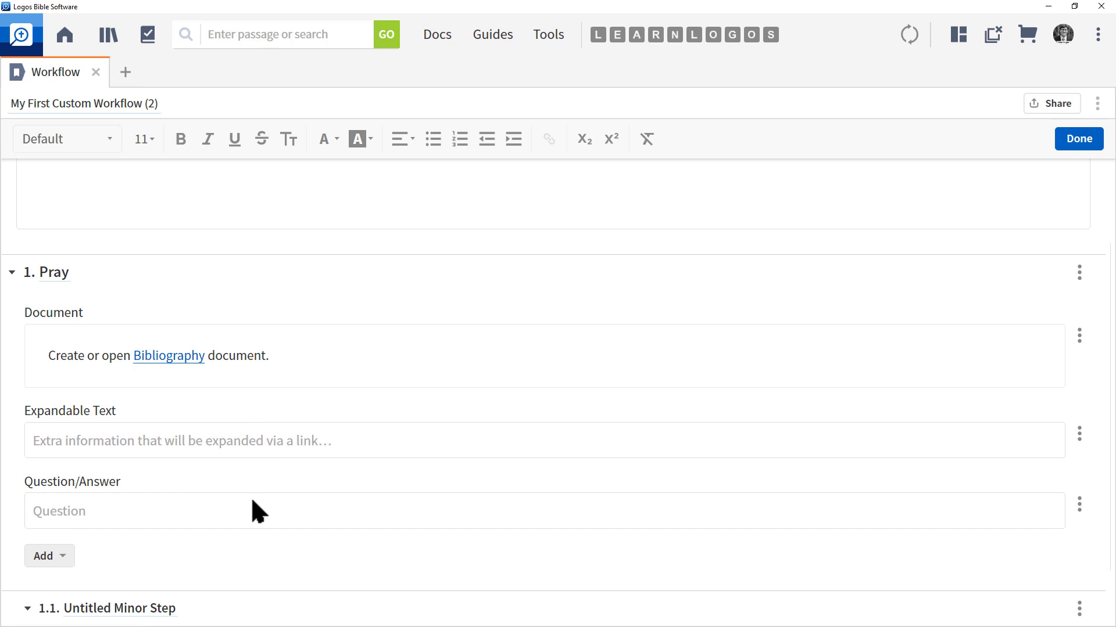
text(What is your favo)
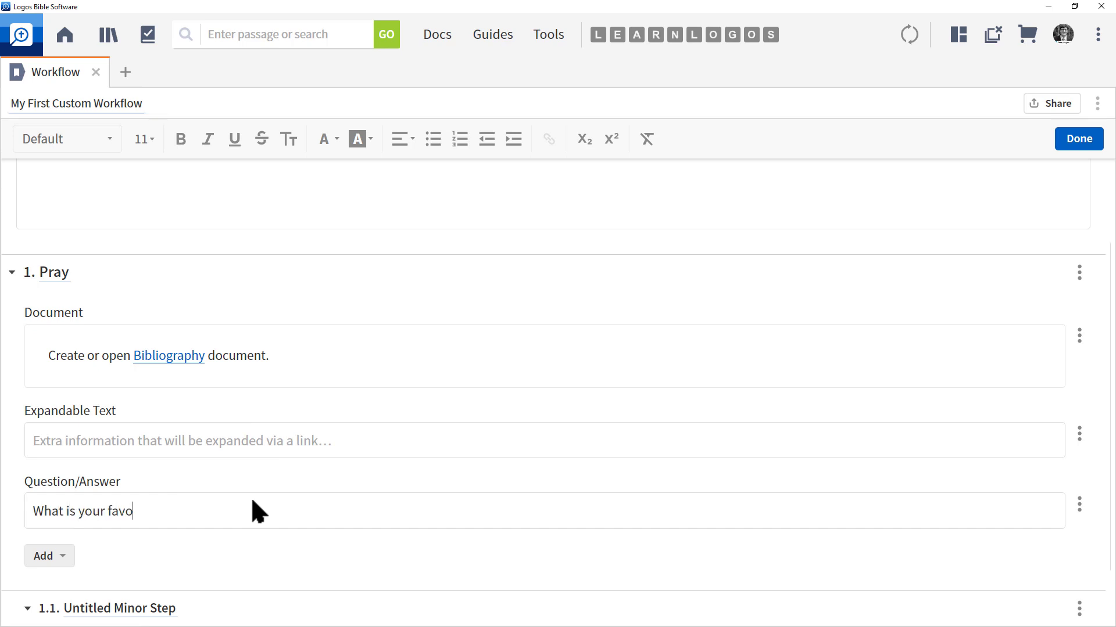
text(rite color?)
scroll(149, 498, down, 1)
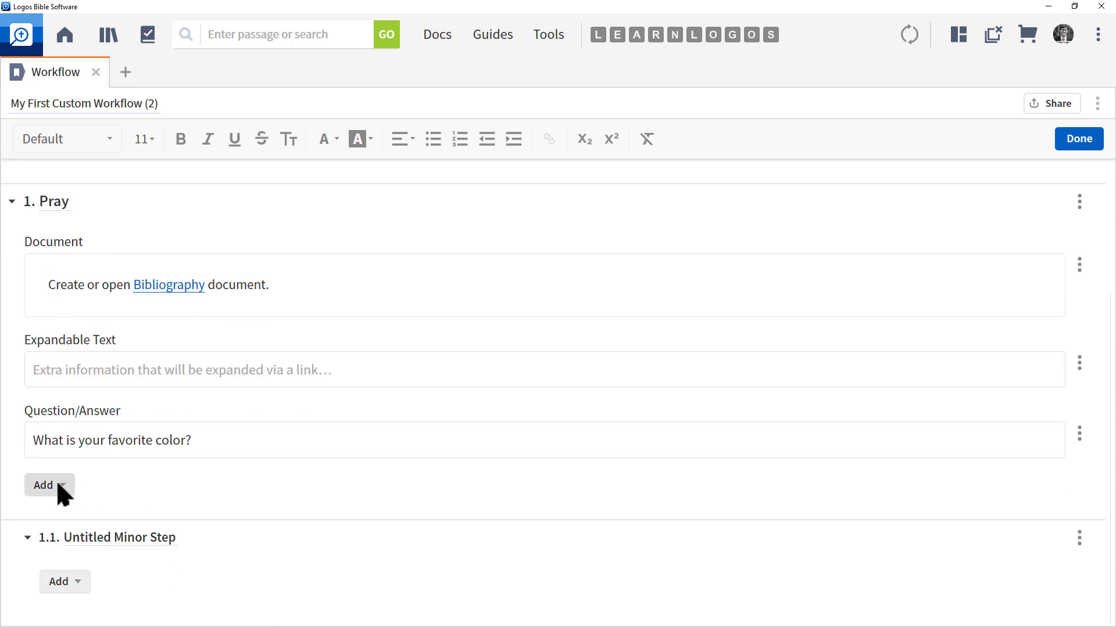
Add a Share Media item after the question.
click(58, 485)
click(92, 499)
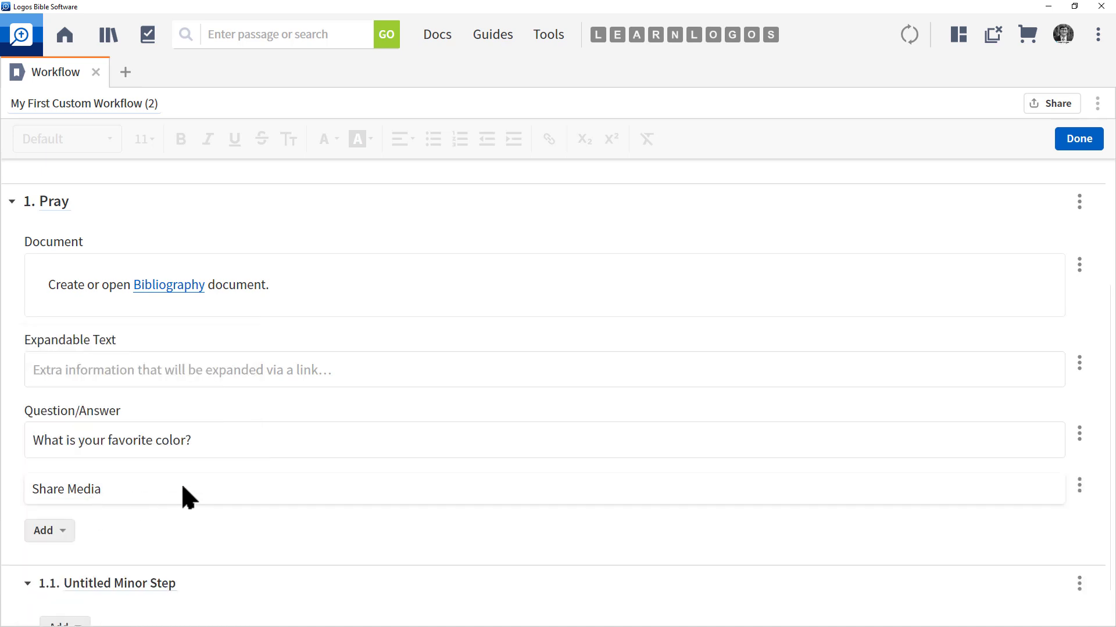
scroll(182, 483, down, 1)
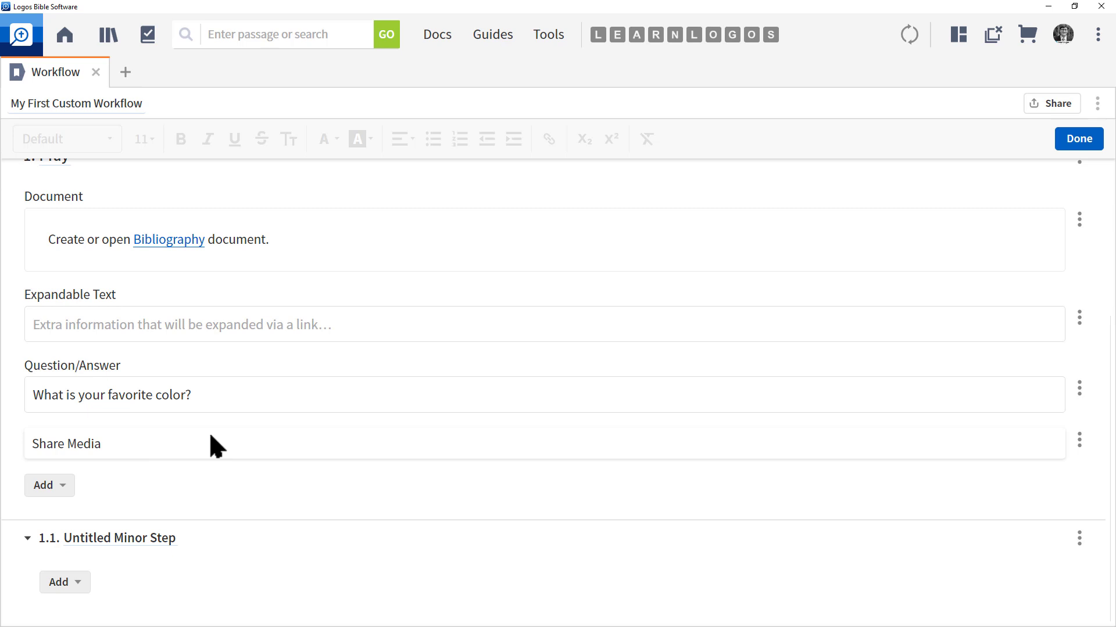
Append Share Text and Text blocks to Pray, with 'Additional Instructions' in the Text block.
click(55, 485)
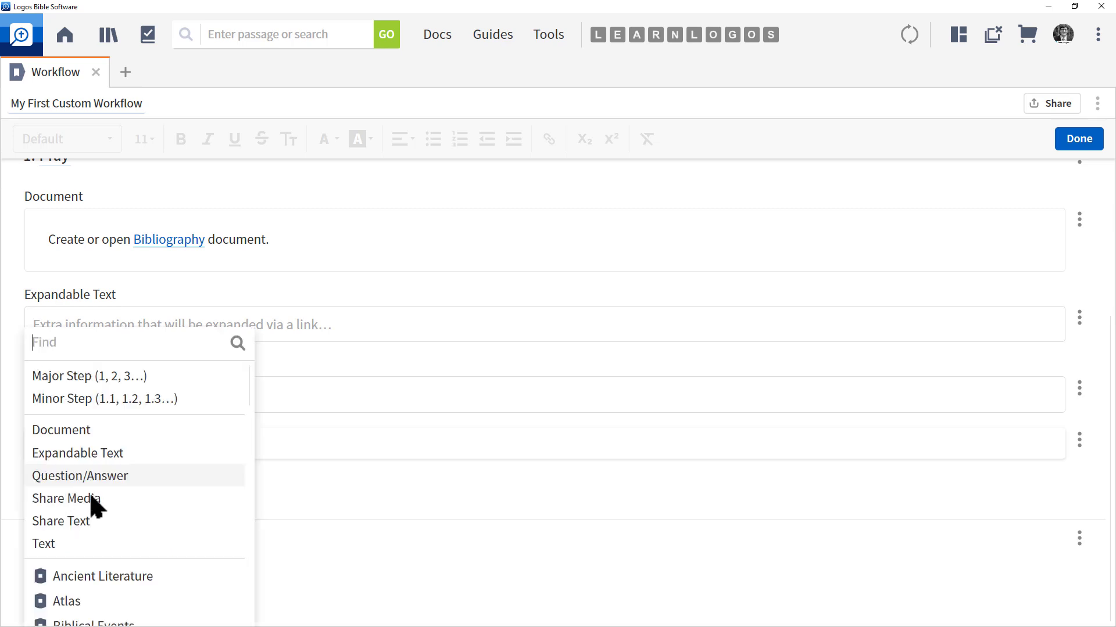
click(78, 521)
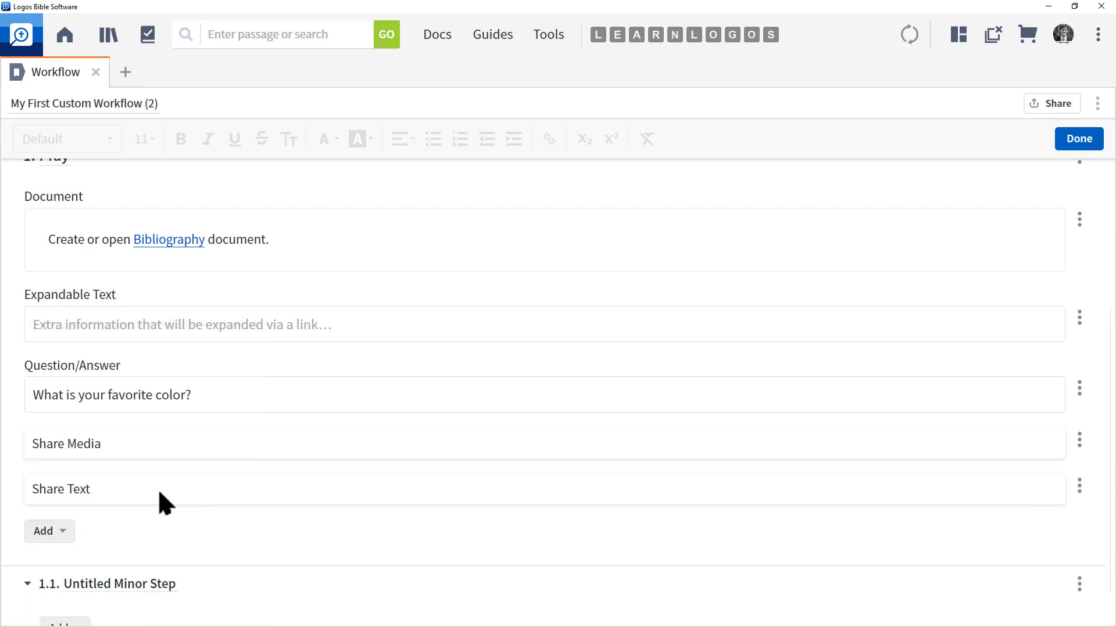
click(58, 530)
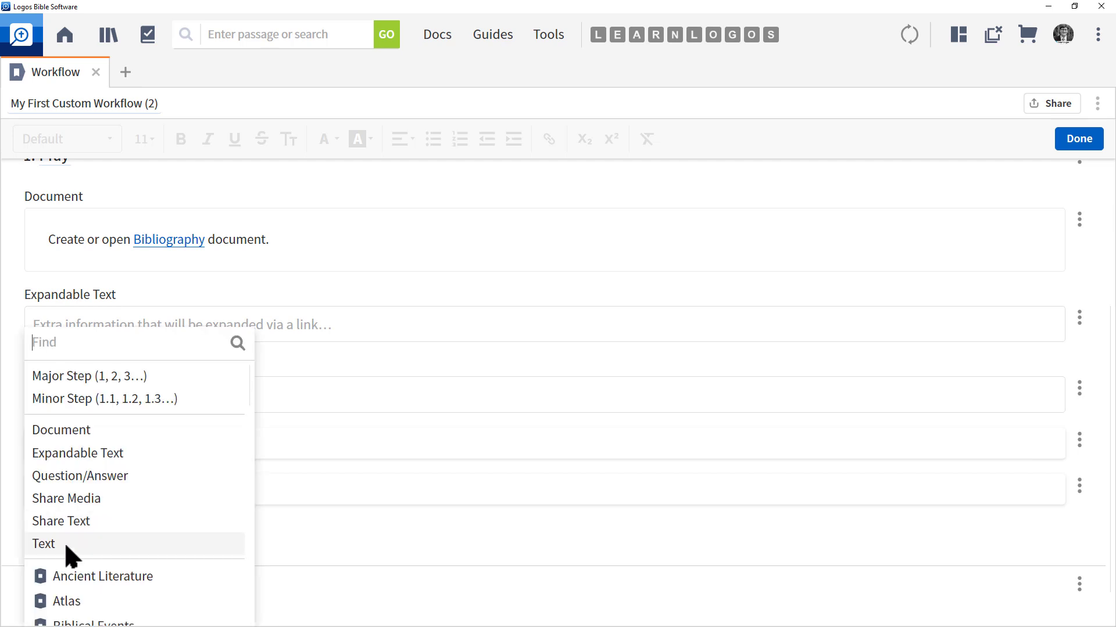
click(66, 545)
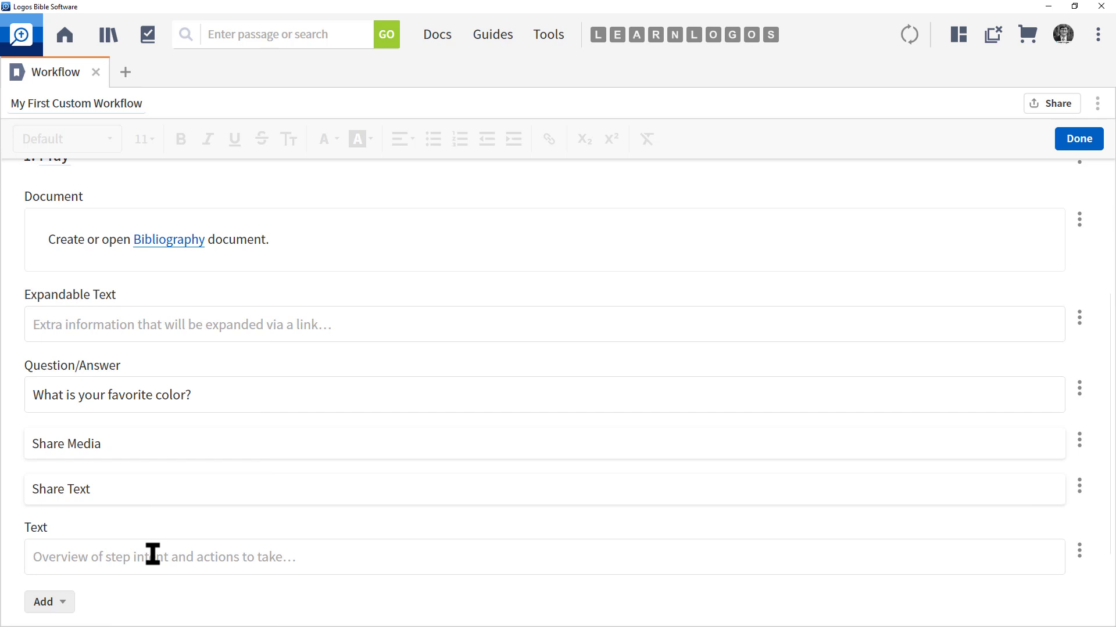
click(197, 561)
text(I)
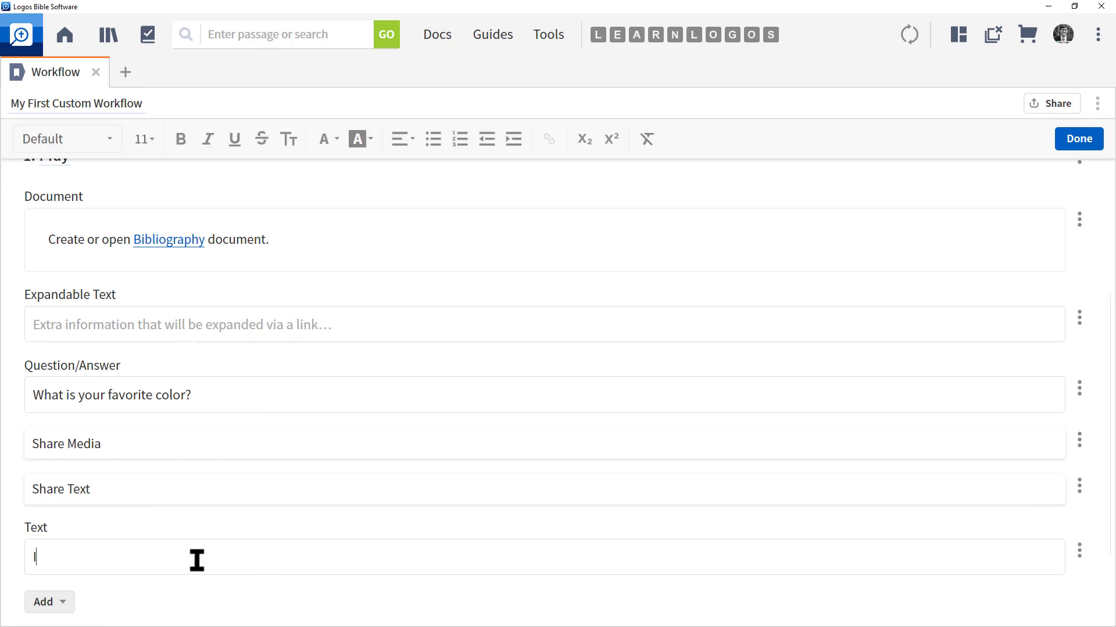
text(Additional)
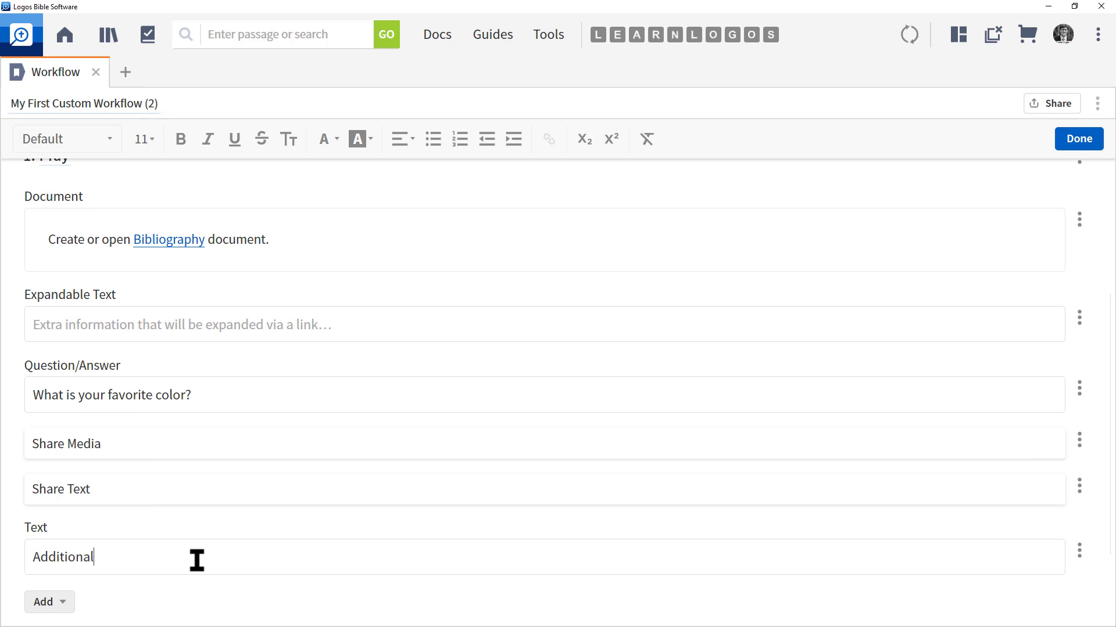
text( Instructions)
scroll(186, 525, down, 2)
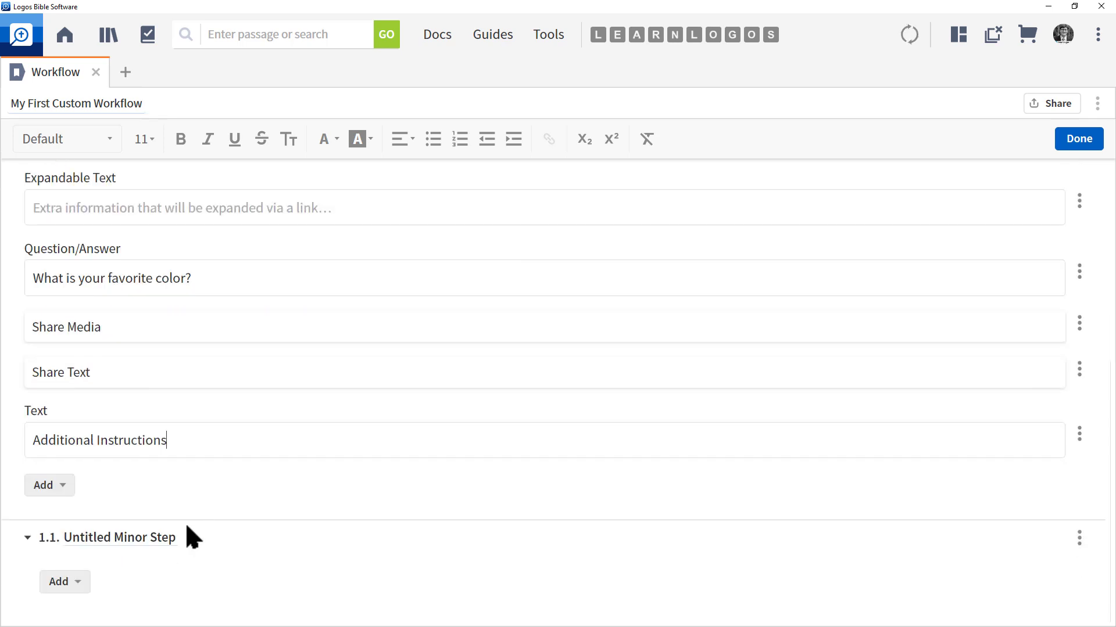
scroll(219, 431, up, 5)
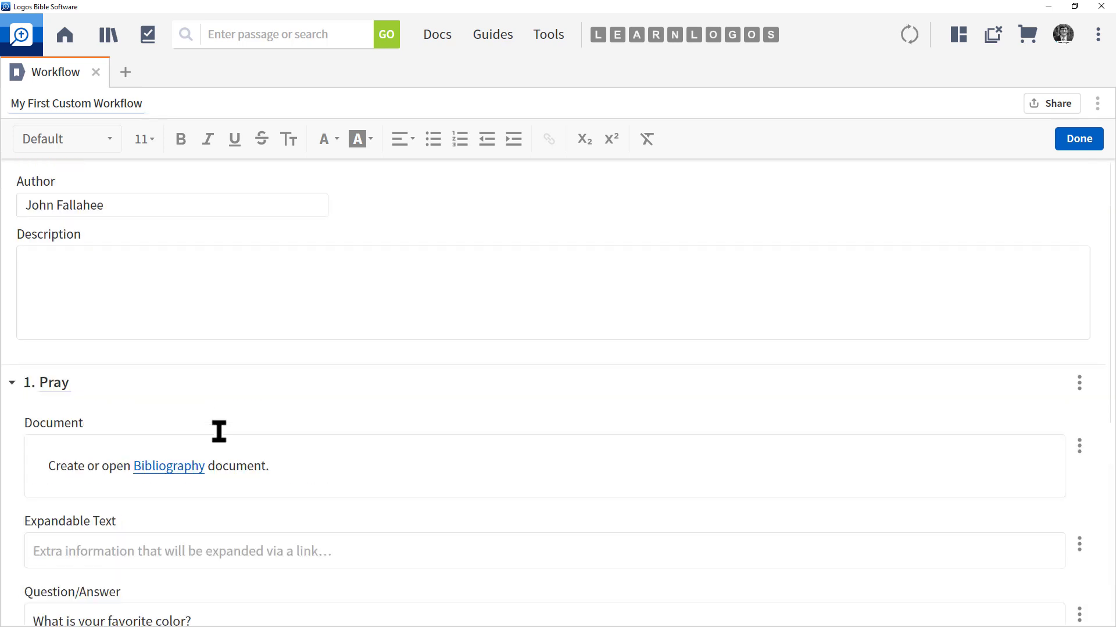
scroll(219, 431, down, 4)
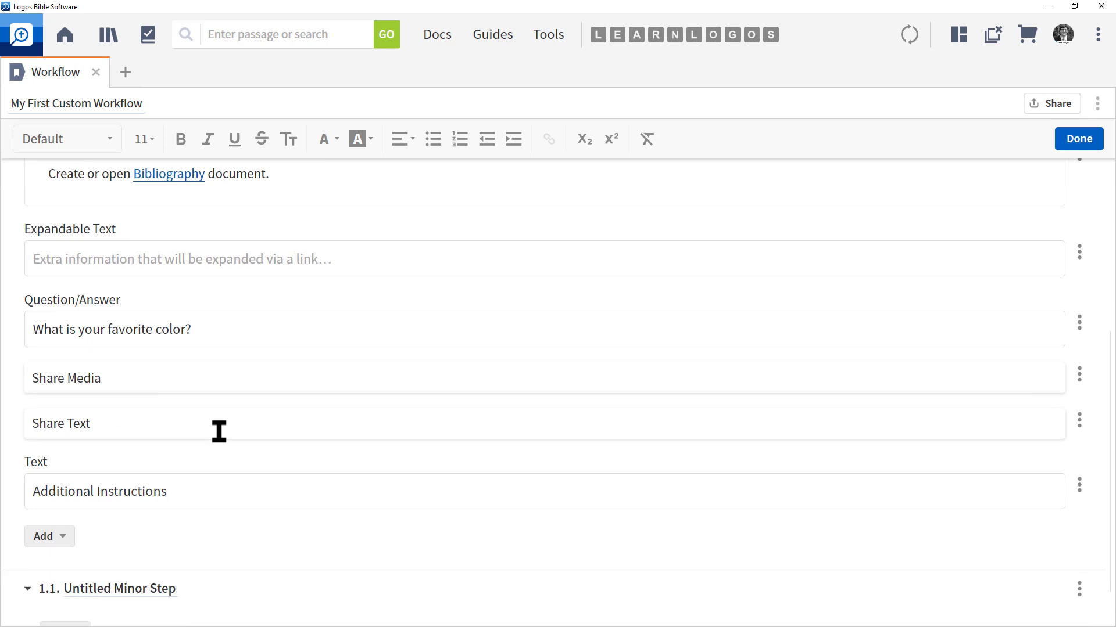
scroll(219, 443, down, 1)
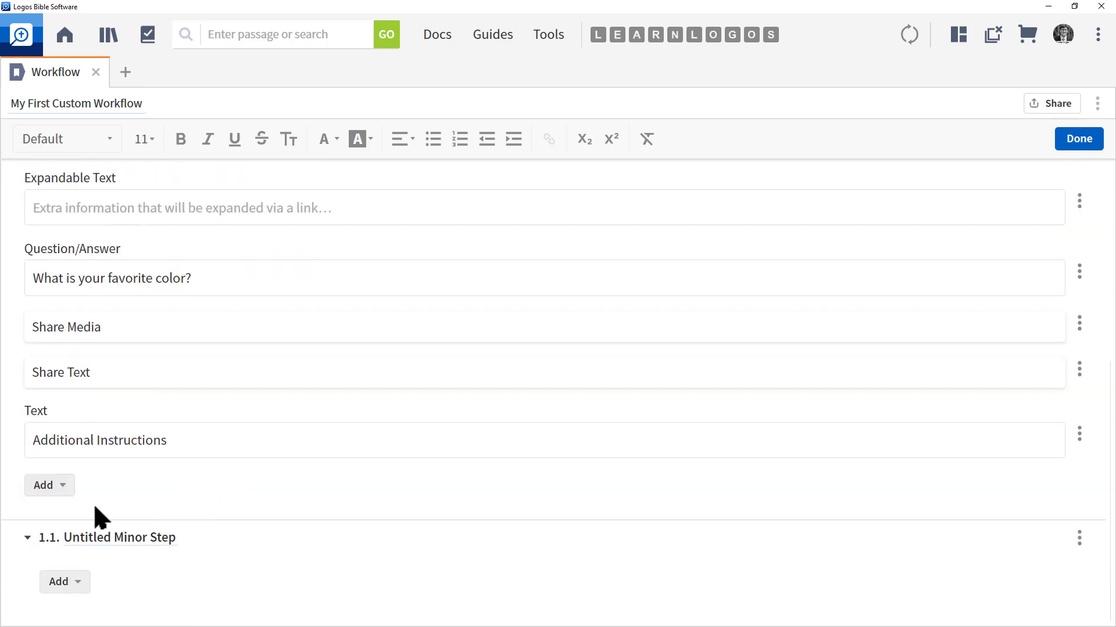
Append an Atlas item to Pray, leaving the minor step's insert list unused.
click(52, 486)
scroll(96, 540, down, 4)
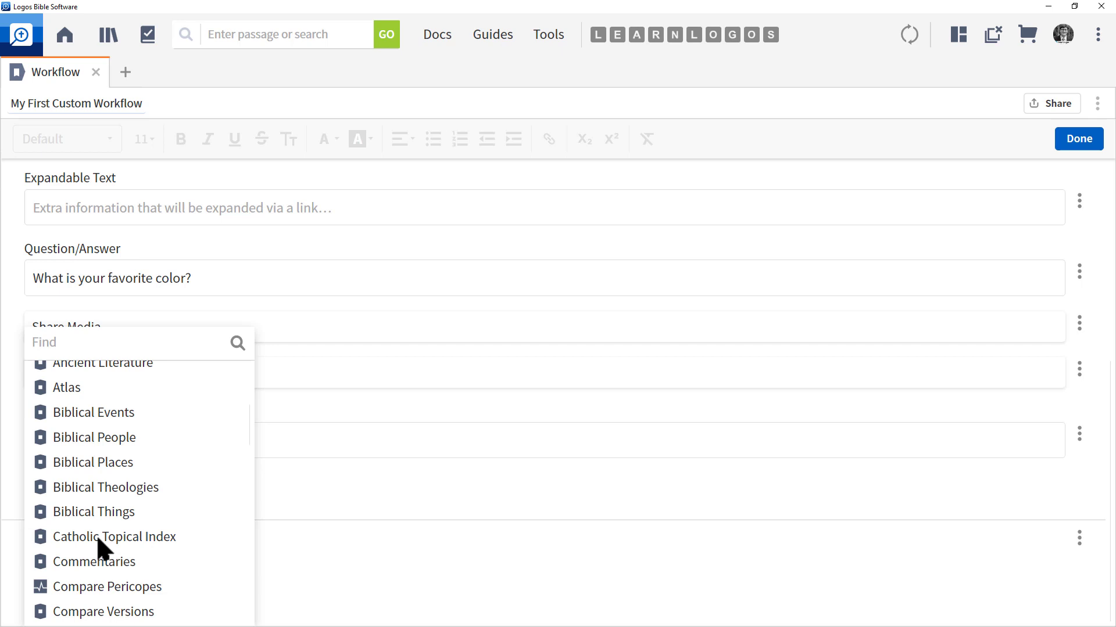
scroll(150, 454, down, 10)
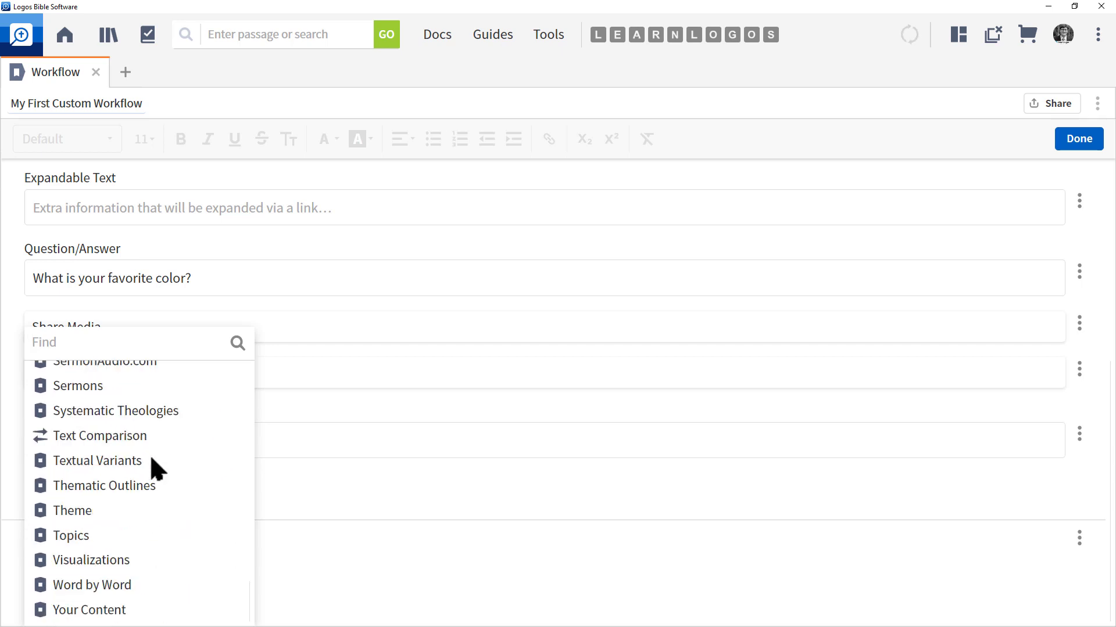
scroll(150, 455, up, 15)
scroll(150, 455, down, 3)
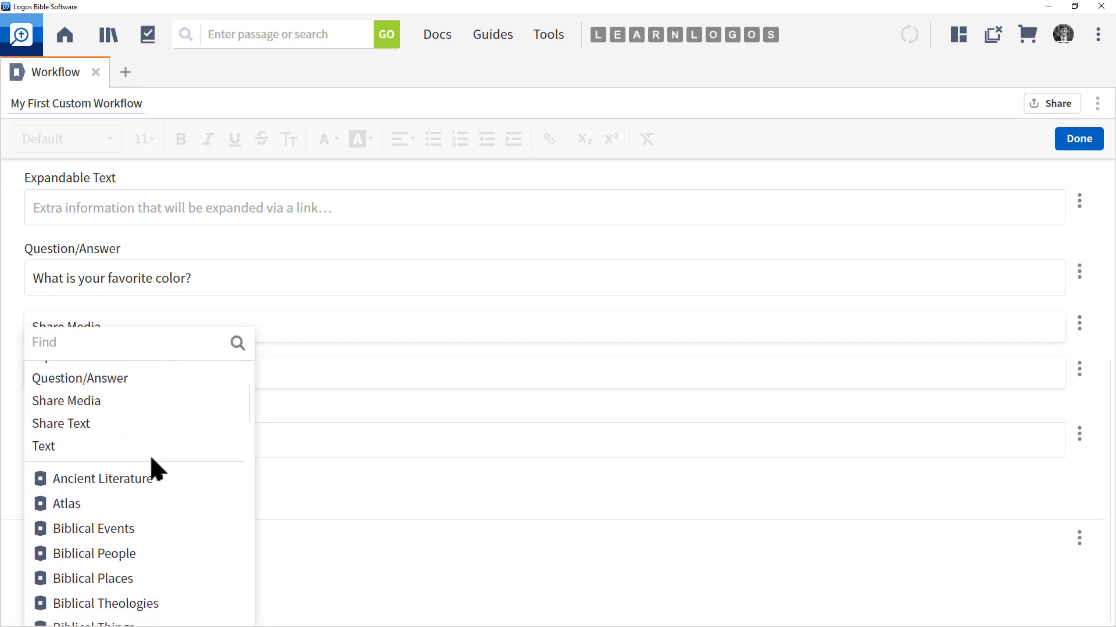
click(69, 440)
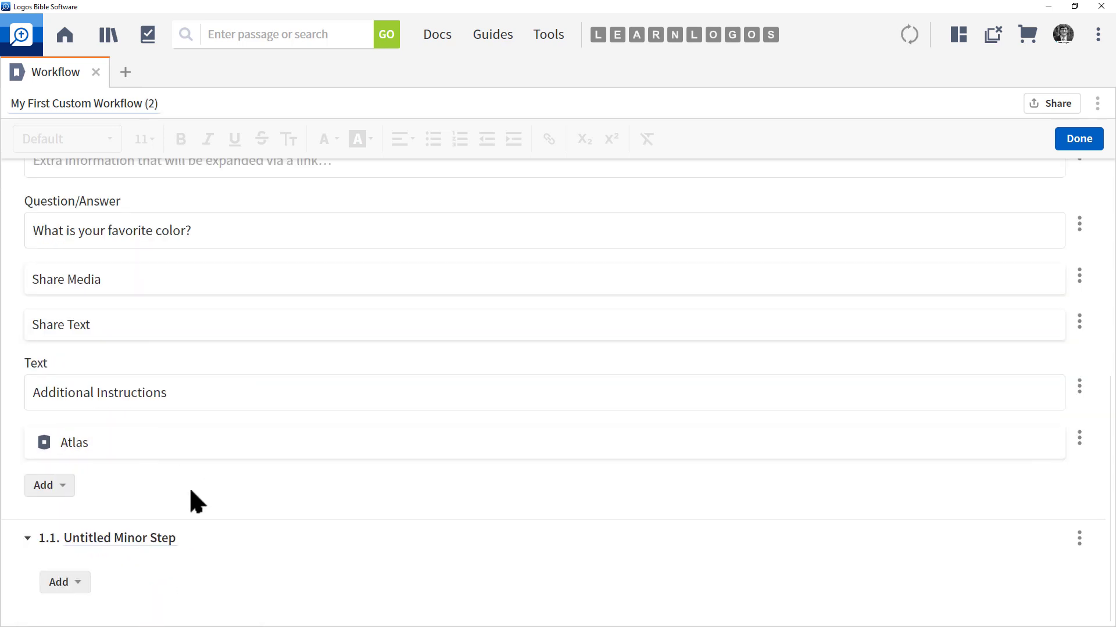
click(65, 583)
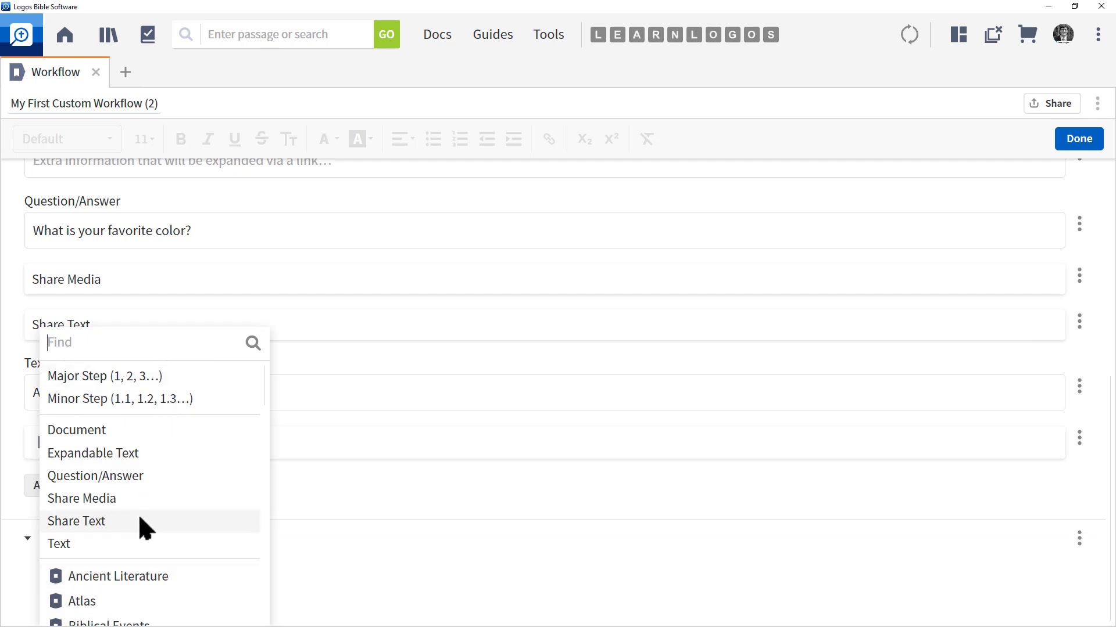
click(305, 560)
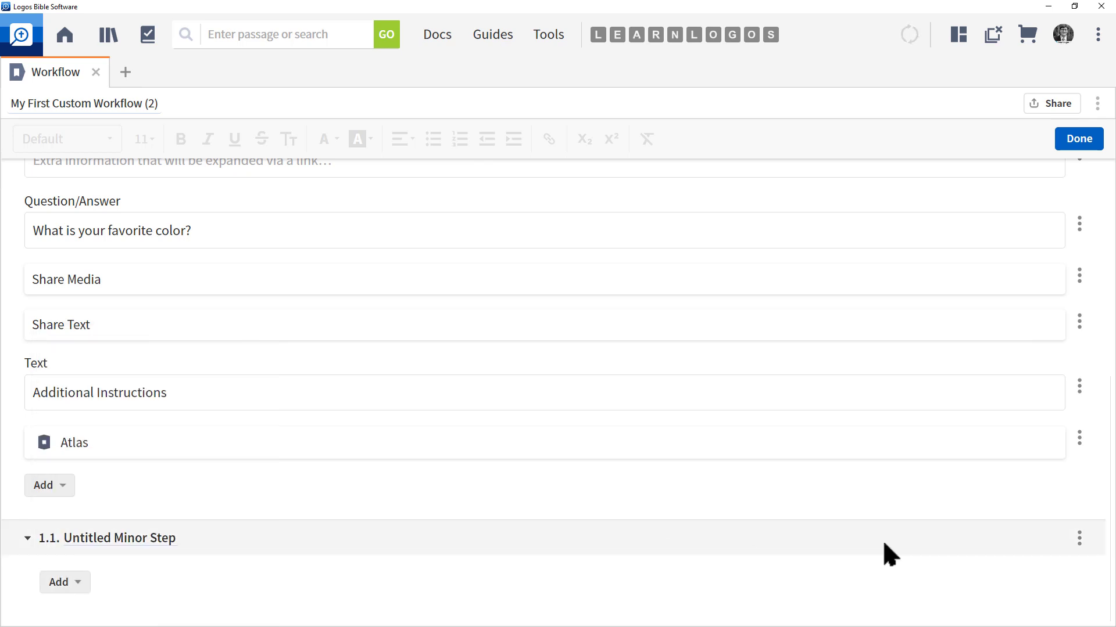
click(1079, 537)
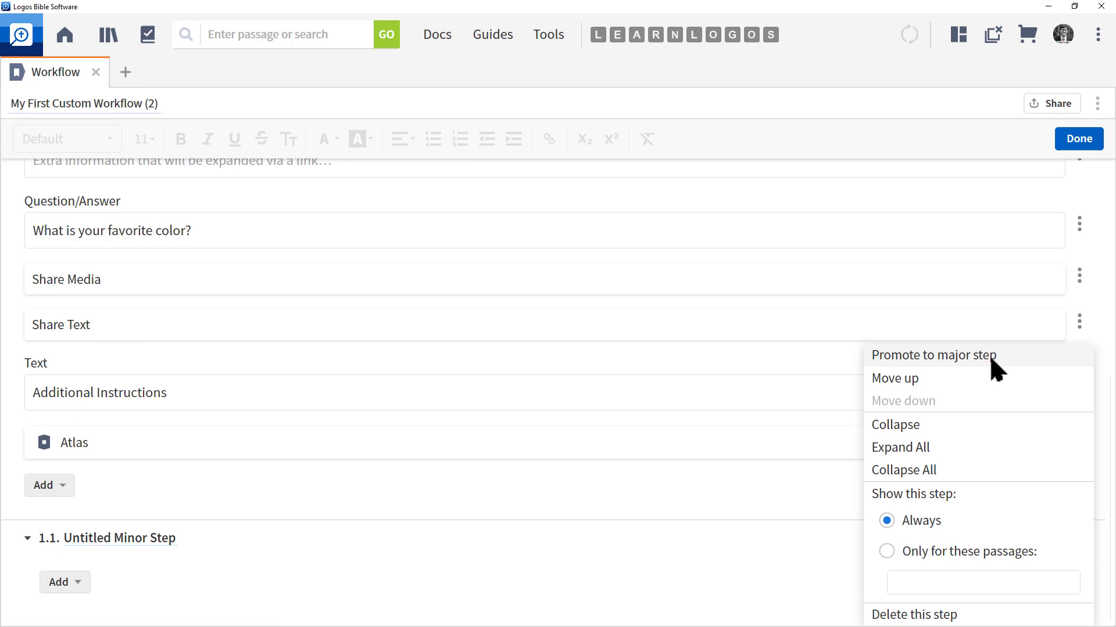
click(933, 356)
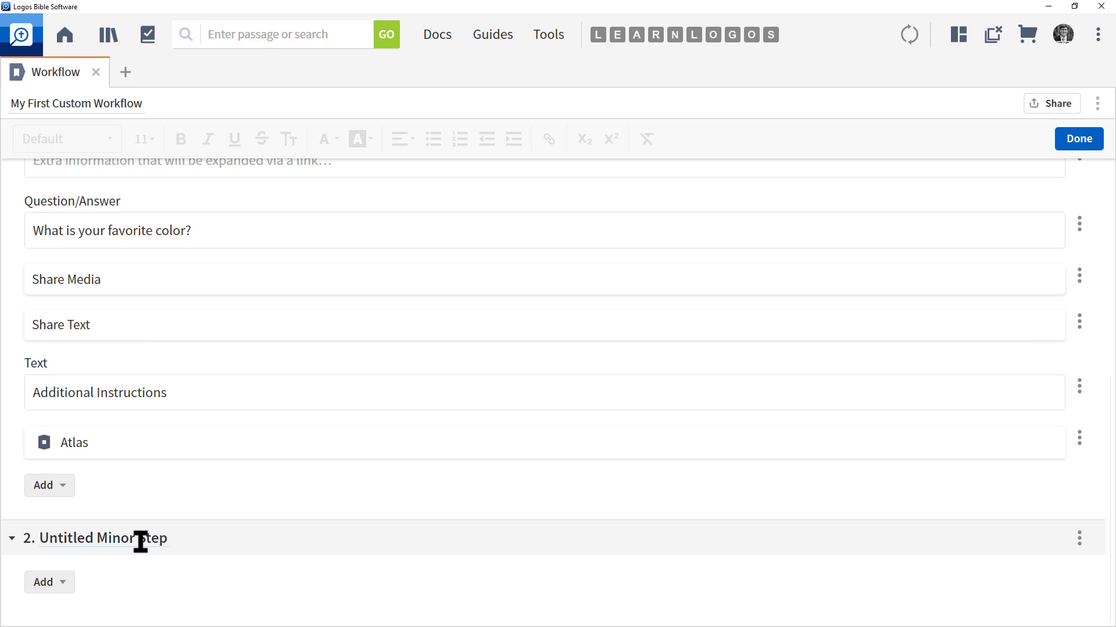
click(1079, 538)
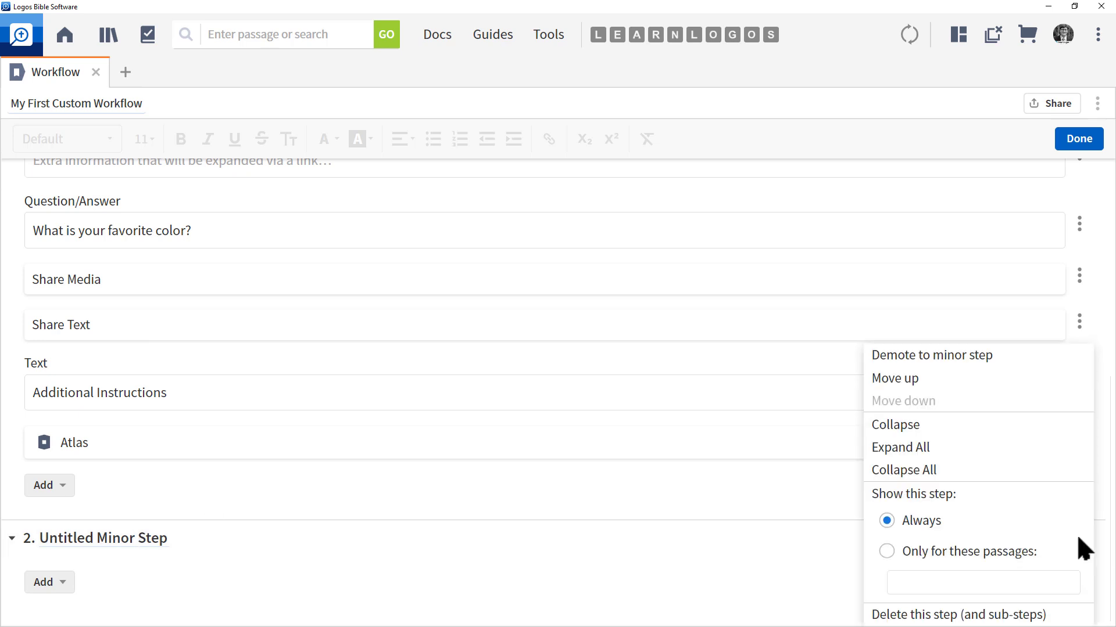
click(940, 355)
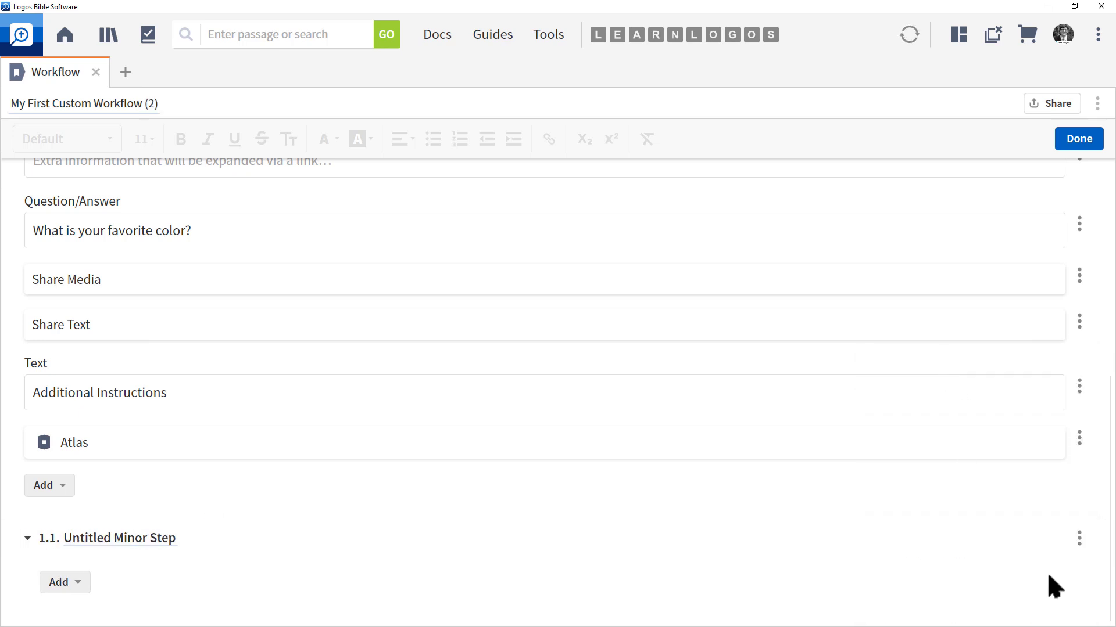
click(1079, 538)
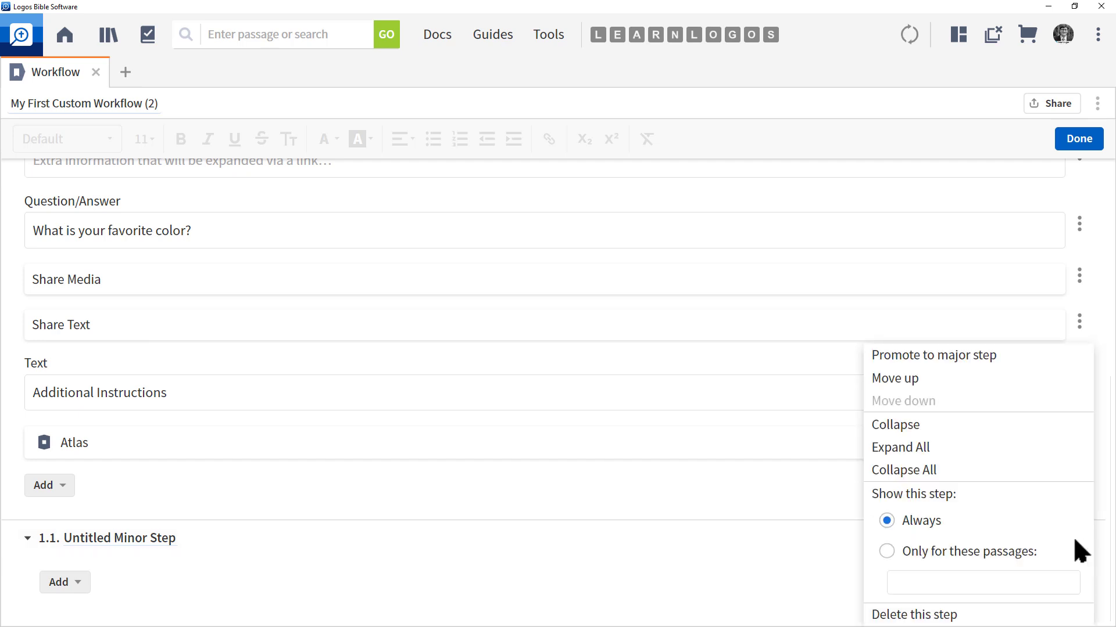
click(908, 380)
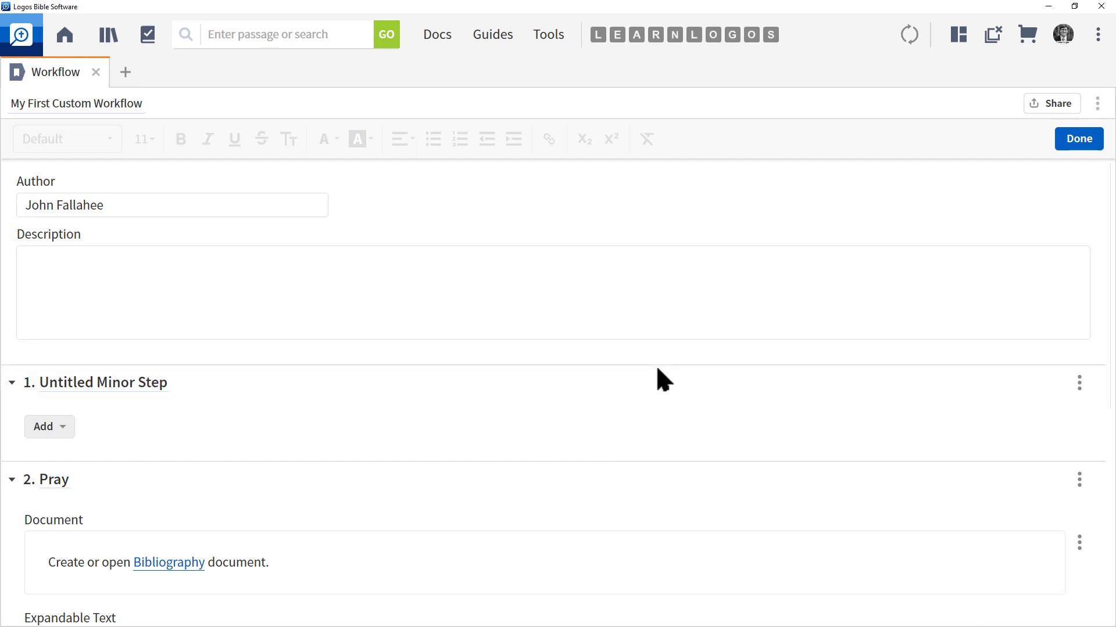
click(1078, 382)
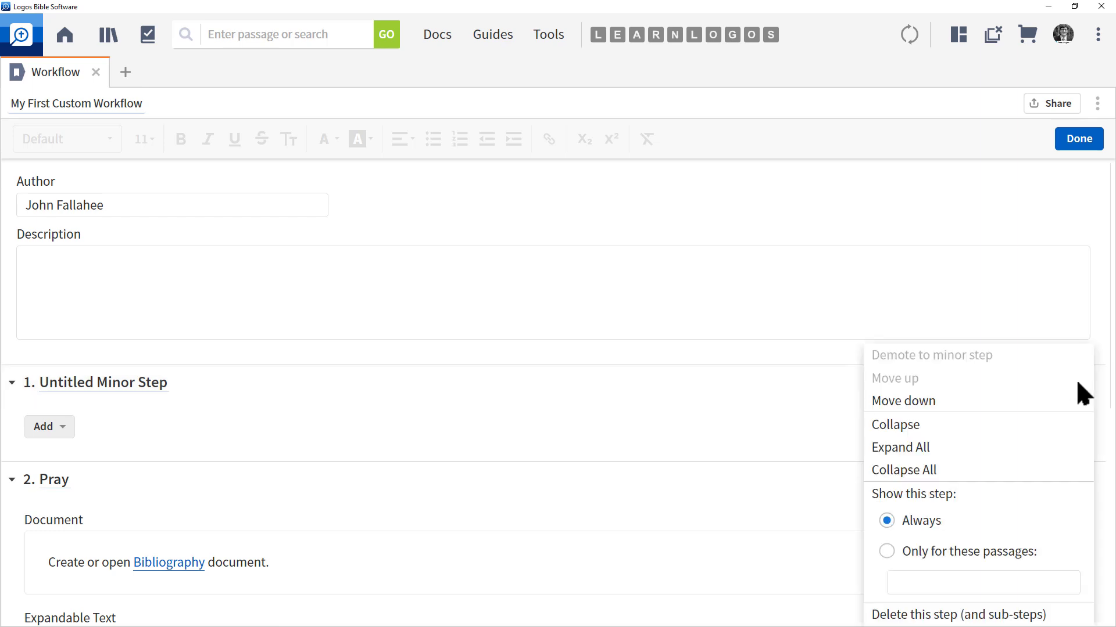
click(924, 403)
scroll(468, 423, down, 5)
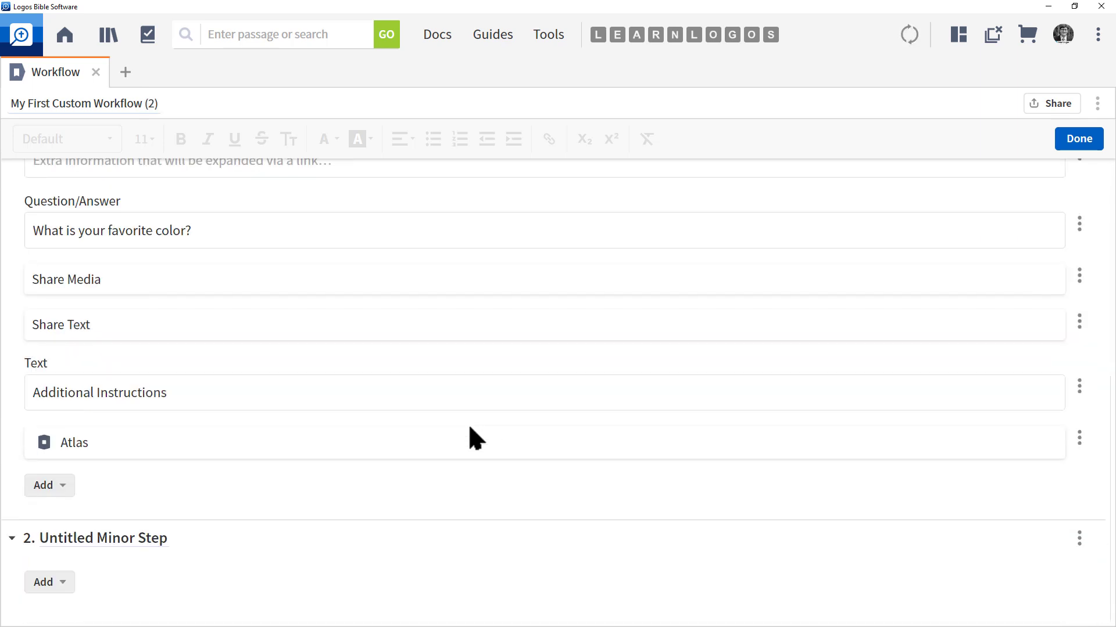
click(1078, 537)
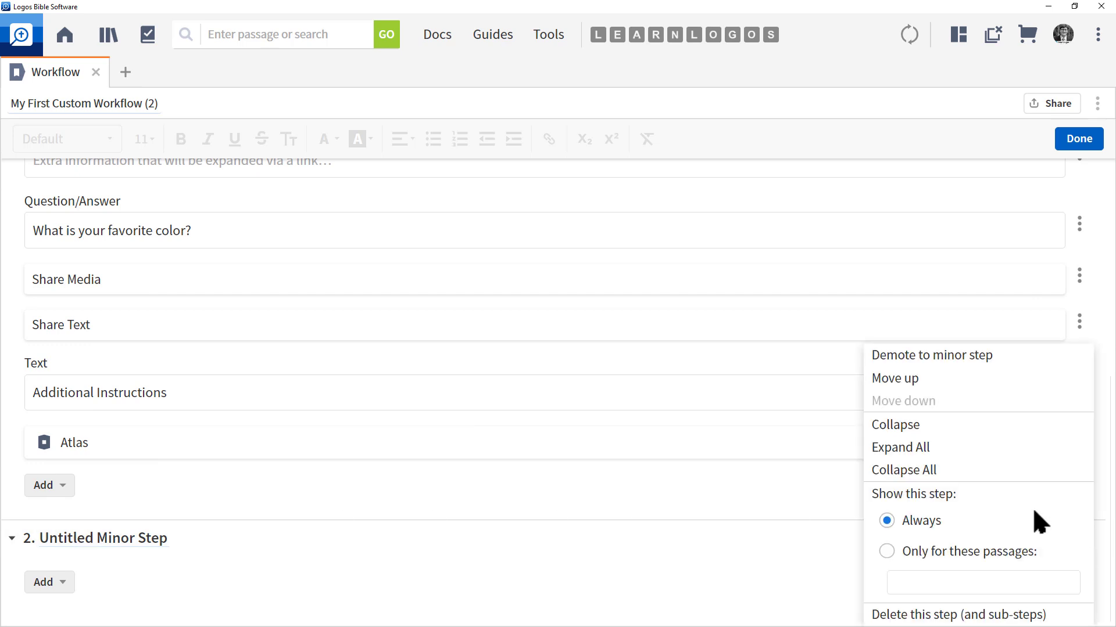
click(943, 354)
click(1079, 537)
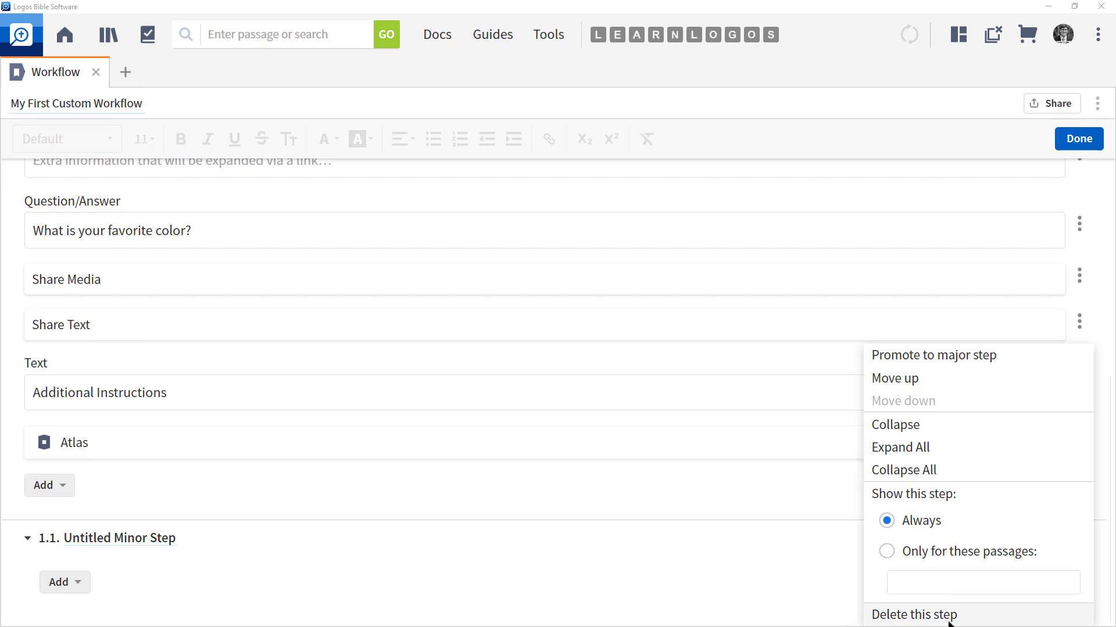
click(353, 580)
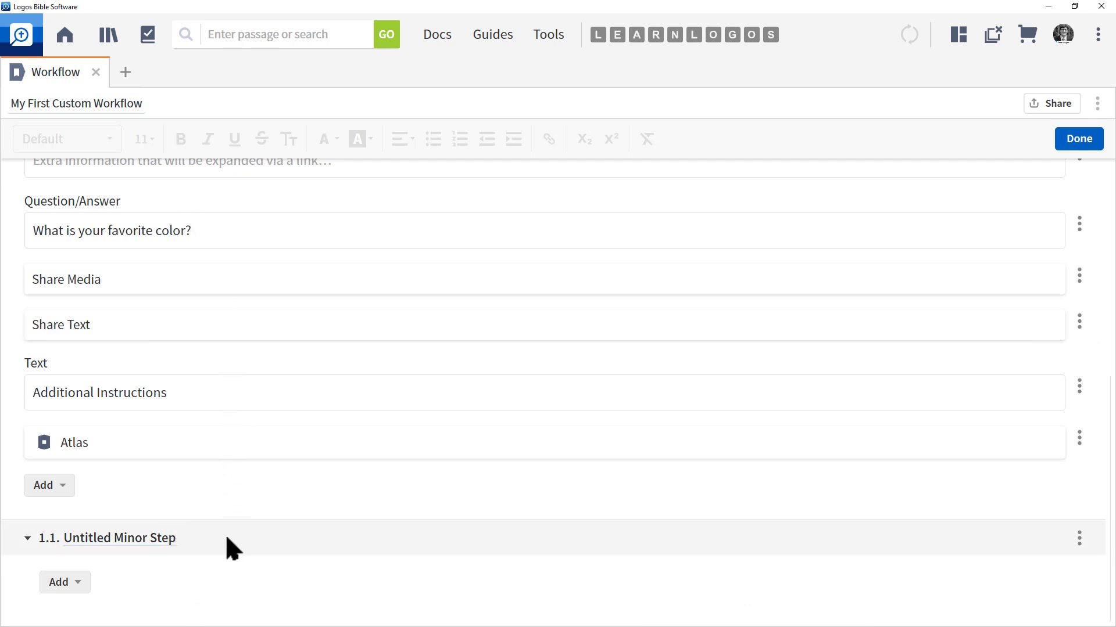
Select and deselect the favorite-color question, then choose Done to leave editing.
scroll(226, 534, up, 4)
triple_click(253, 473)
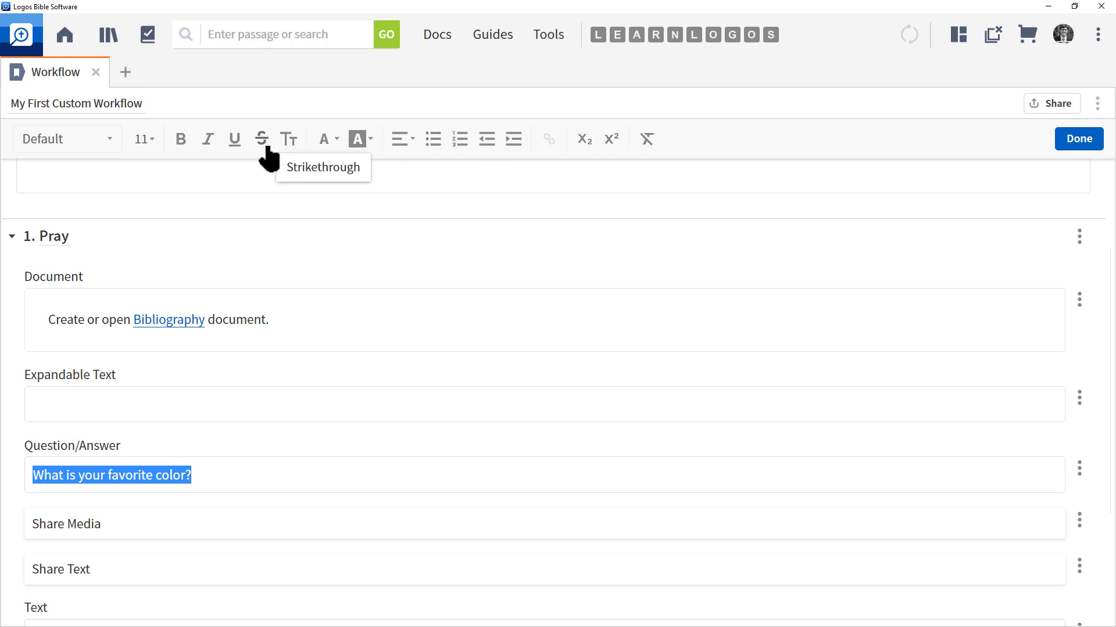
click(805, 137)
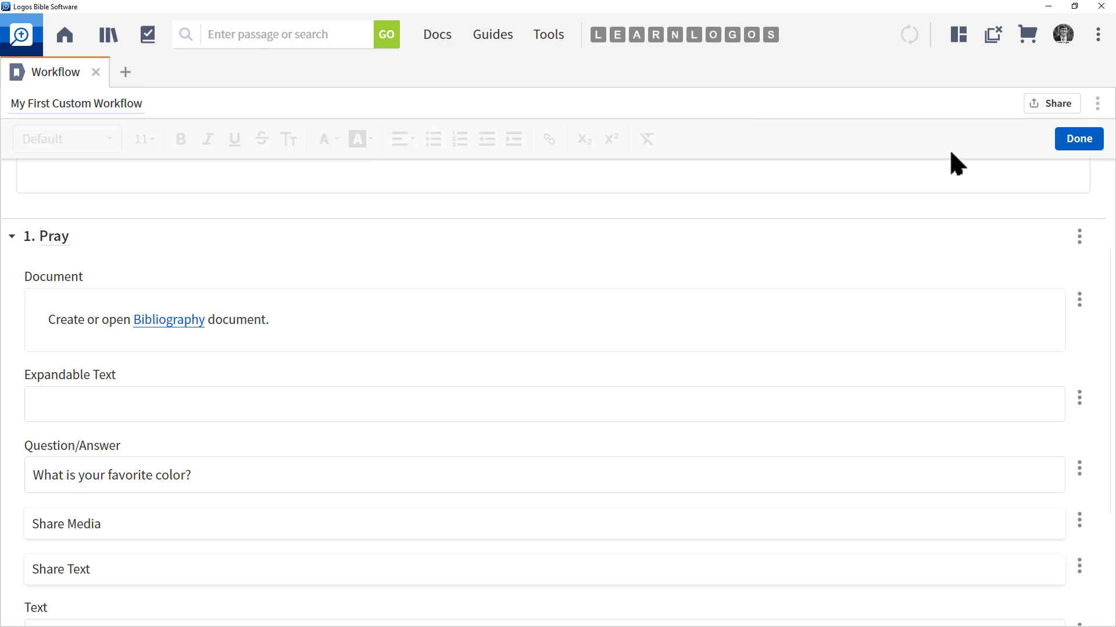
click(1075, 144)
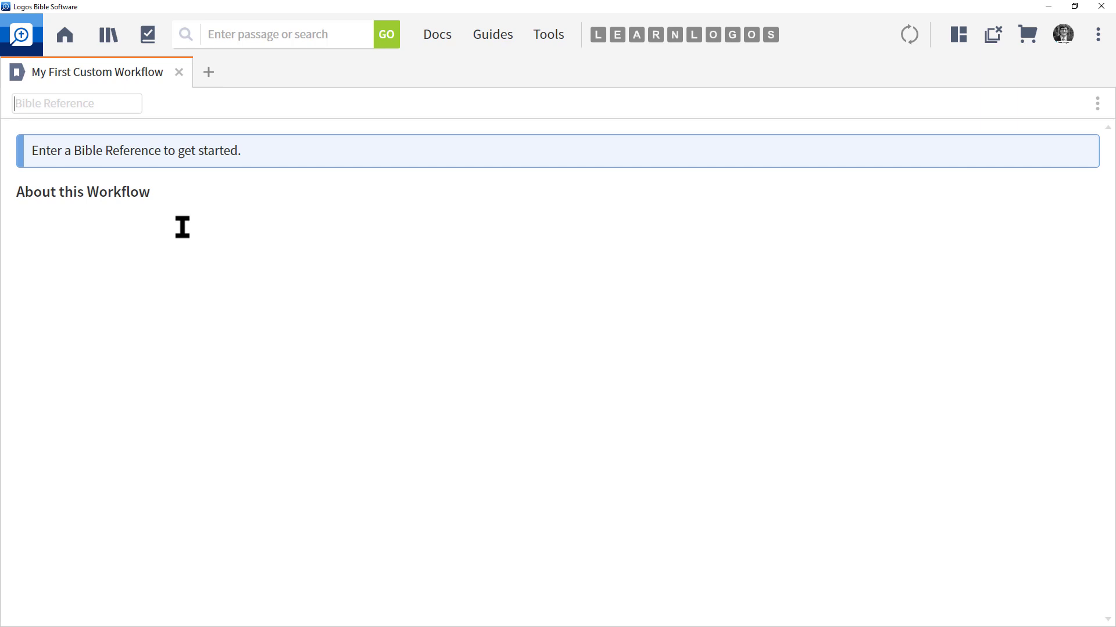
Run the workflow on Genesis 1:1 and expand Pray to reveal 1.1 Untitled Minor Step.
text(Gen 1:)
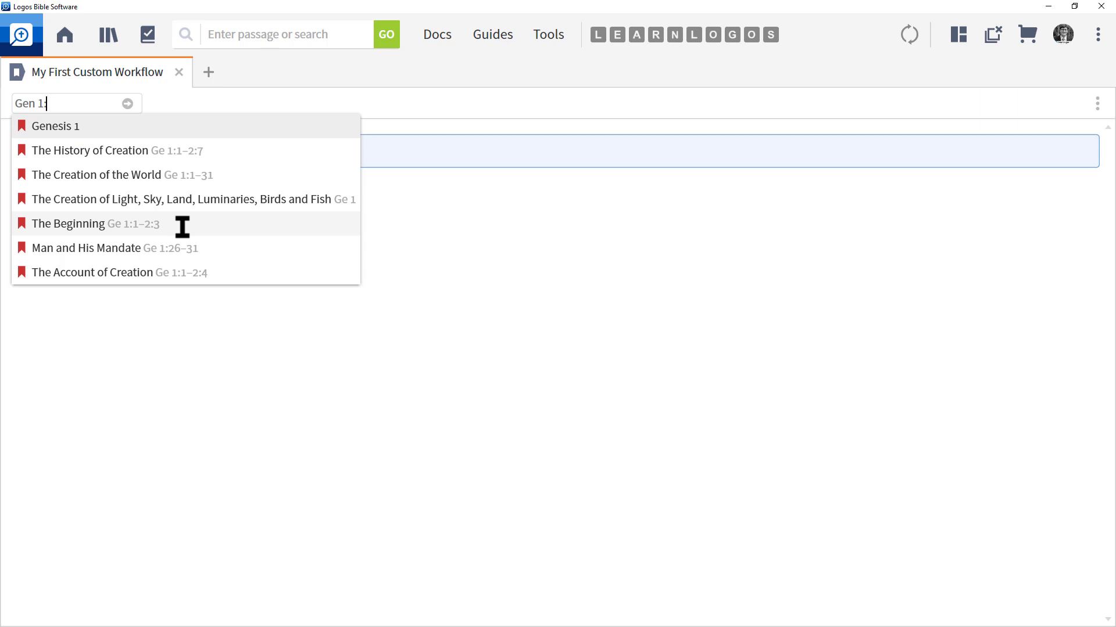
text(1)
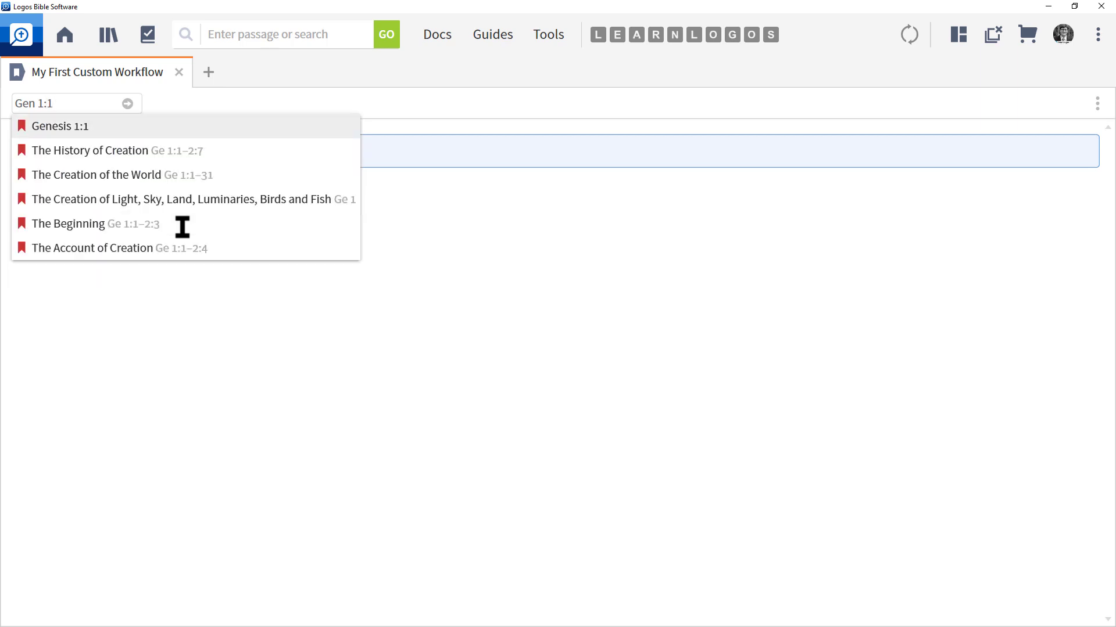
click(63, 129)
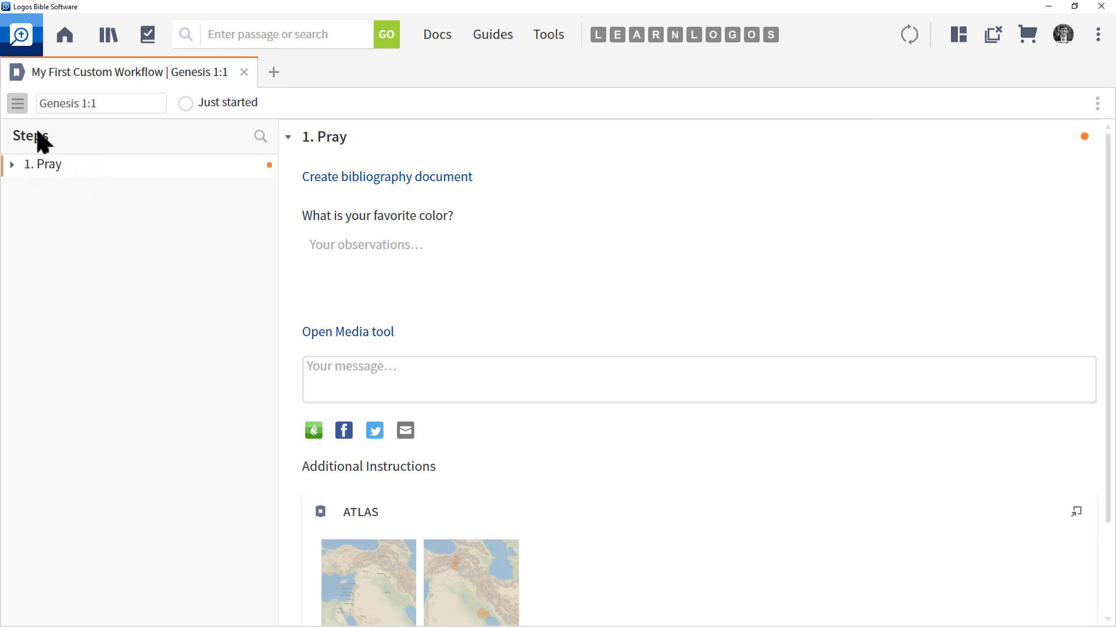
click(18, 104)
click(18, 103)
click(13, 165)
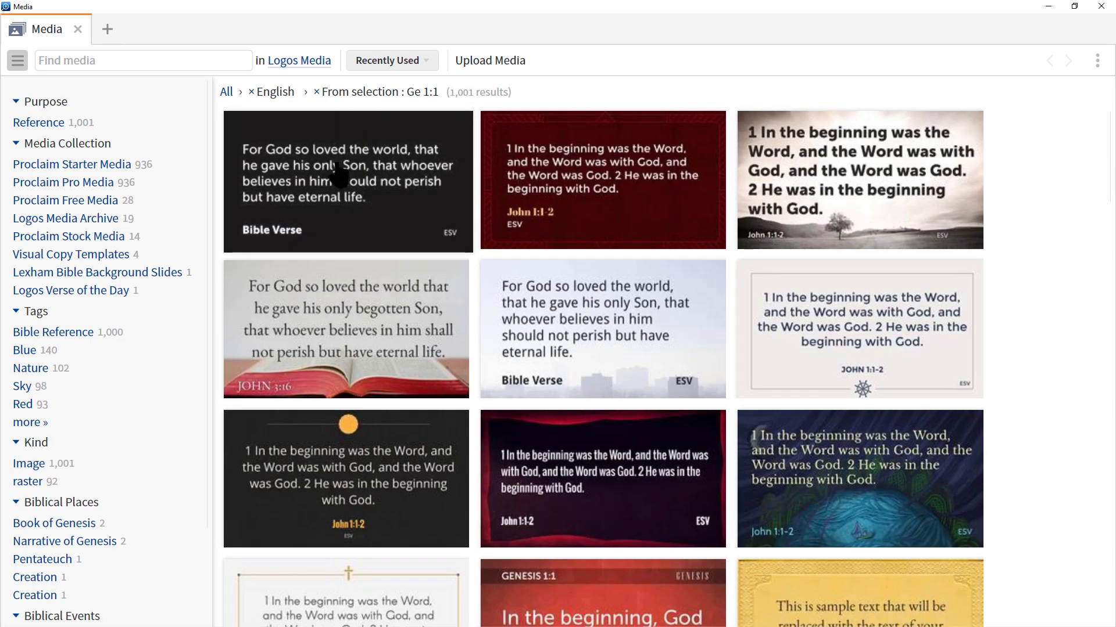
Preview the Simple Black Reference Genesis 1:1 slide, then close the Media window.
click(339, 175)
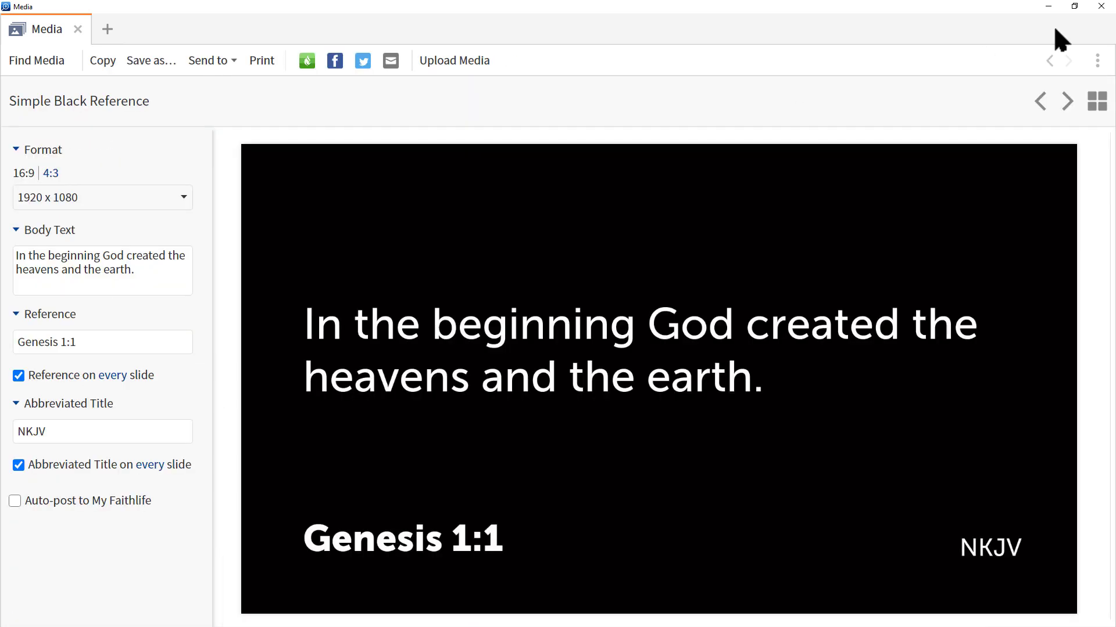
click(1101, 4)
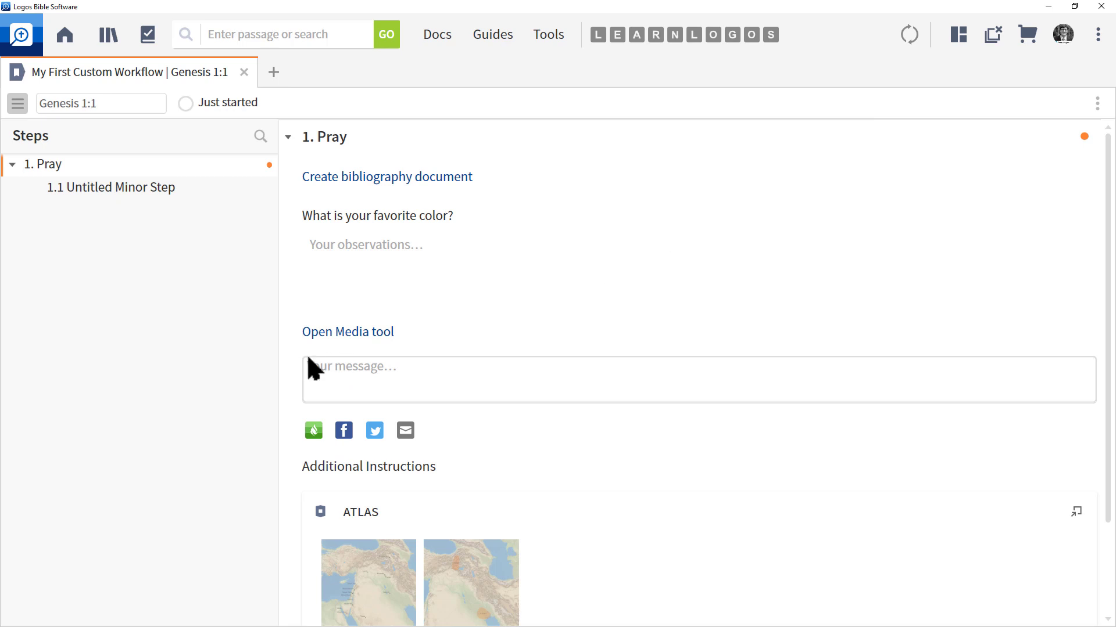
Enter the sample text 'askjdlaksjdlaskjdlasd' in the Pray step's message box.
click(342, 372)
text(askjdlaksjdlaskjdlasd)
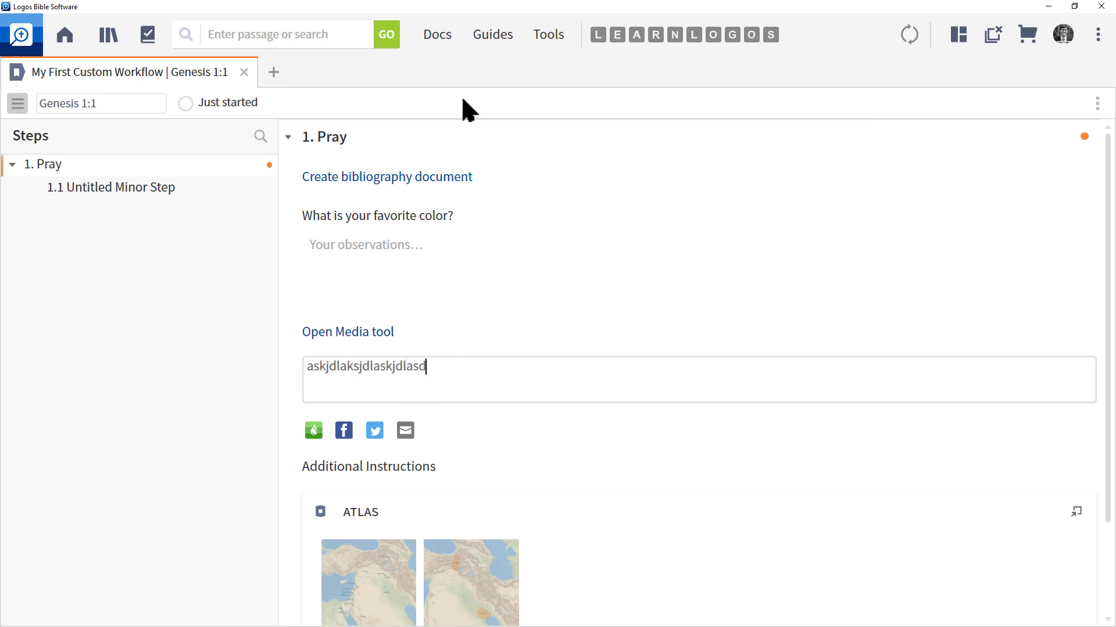
scroll(442, 279, down, 2)
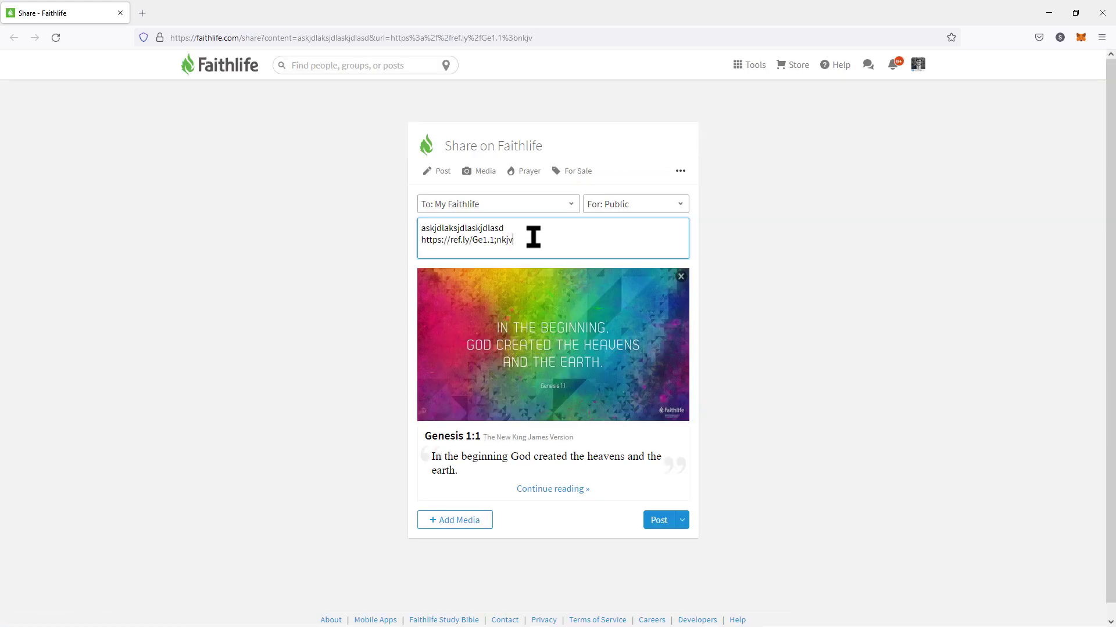
Select the Genesis 1:1 link in the Faithlife post, then leave the share page without posting.
drag(533, 247, 418, 244)
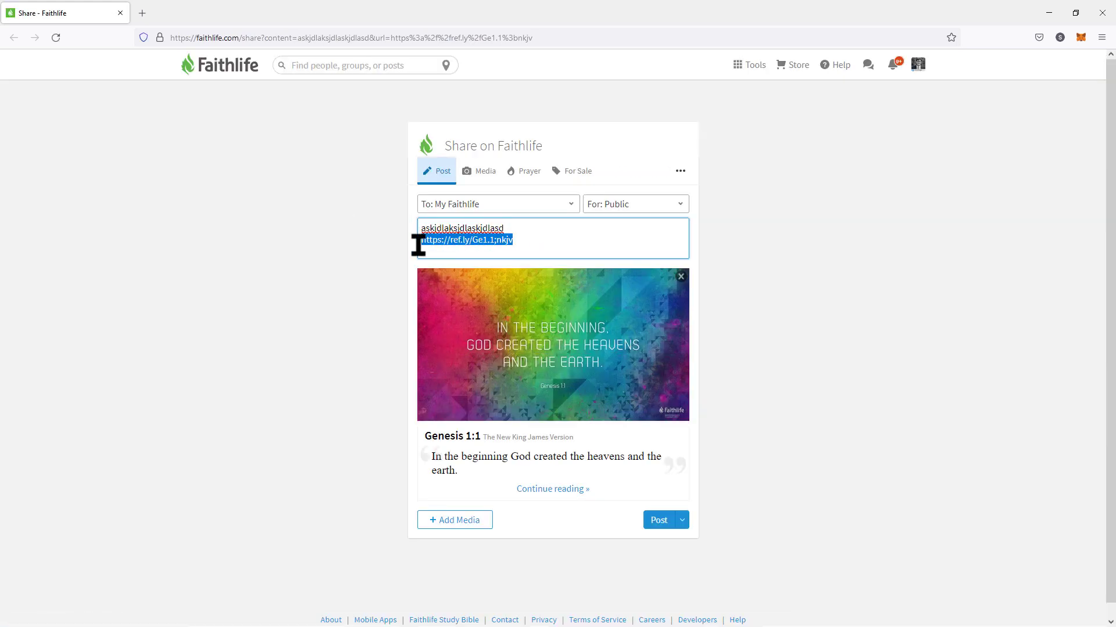
click(120, 13)
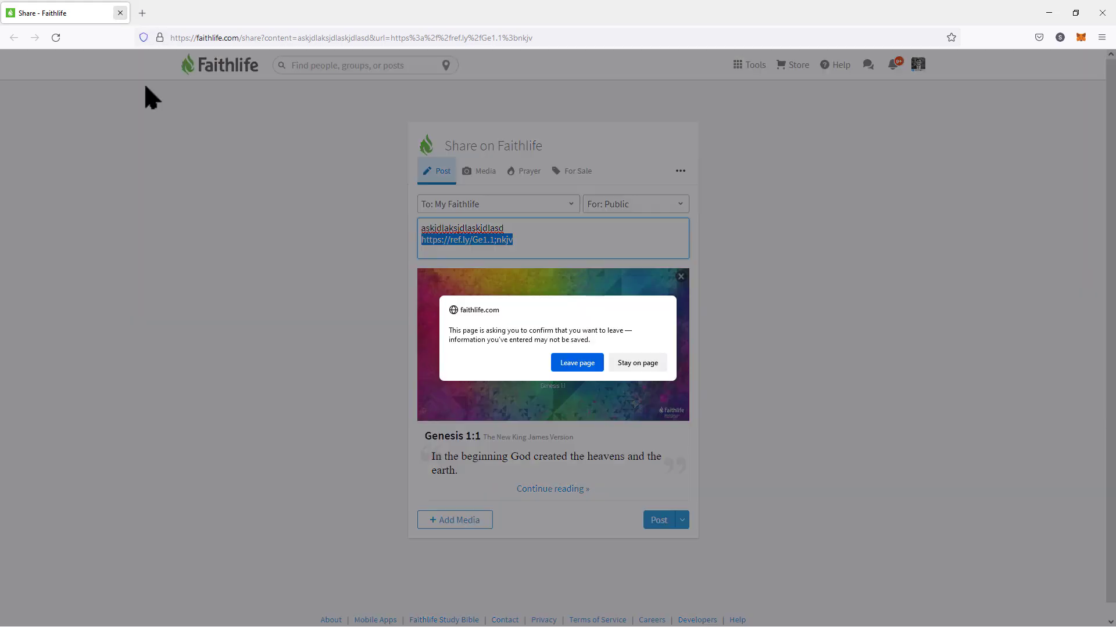
click(577, 363)
Finish the Pray step and its 1.1 minor step, then close the completed workflow.
scroll(453, 418, down, 1)
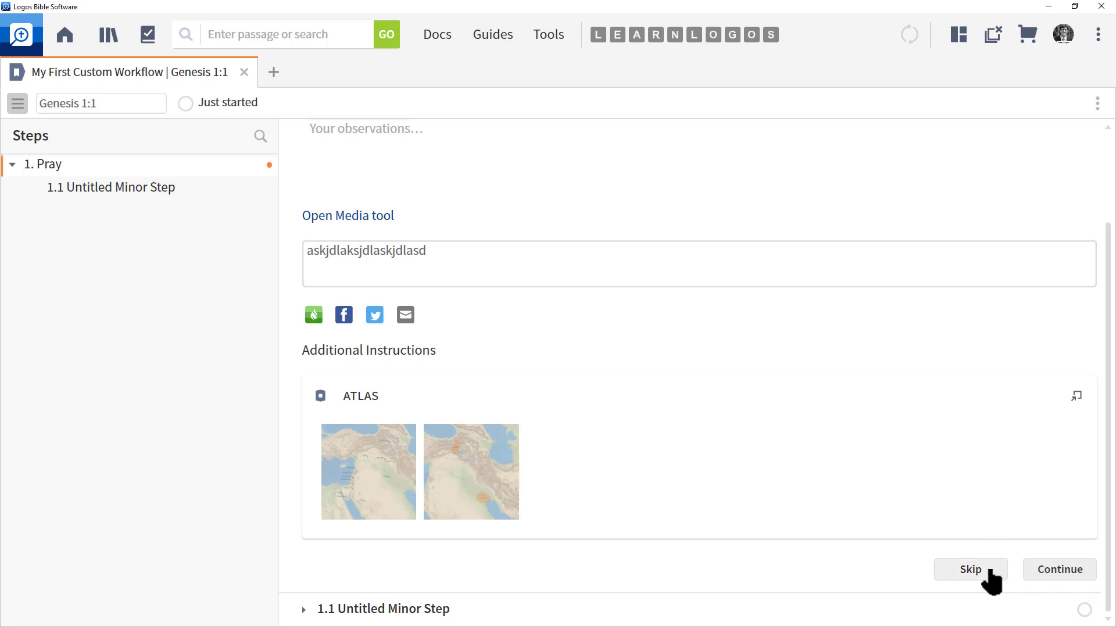
click(1069, 572)
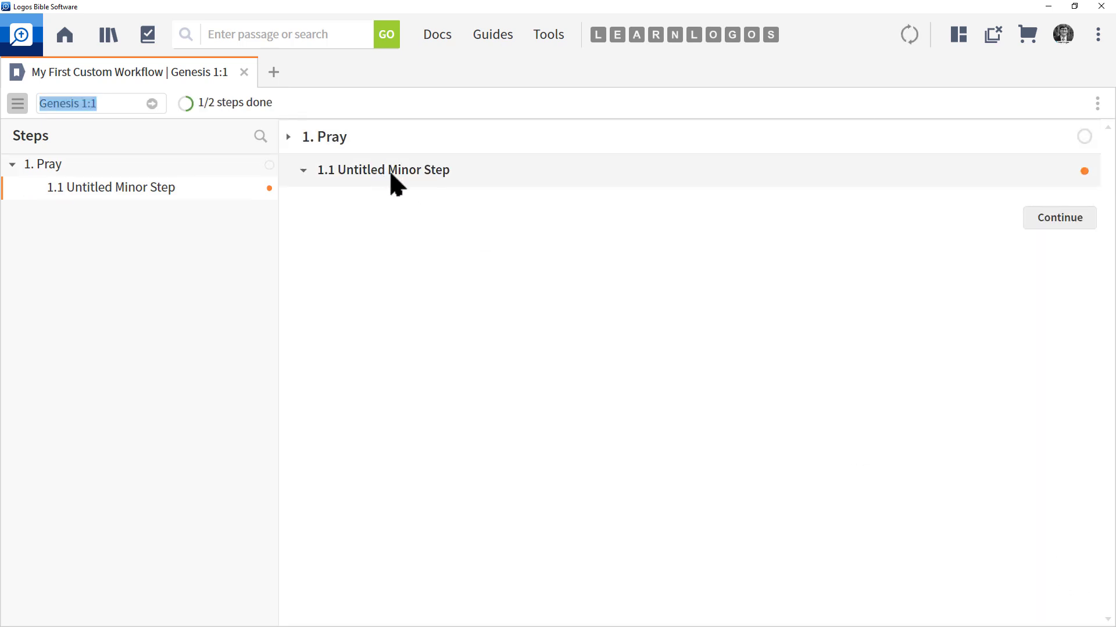
click(1059, 220)
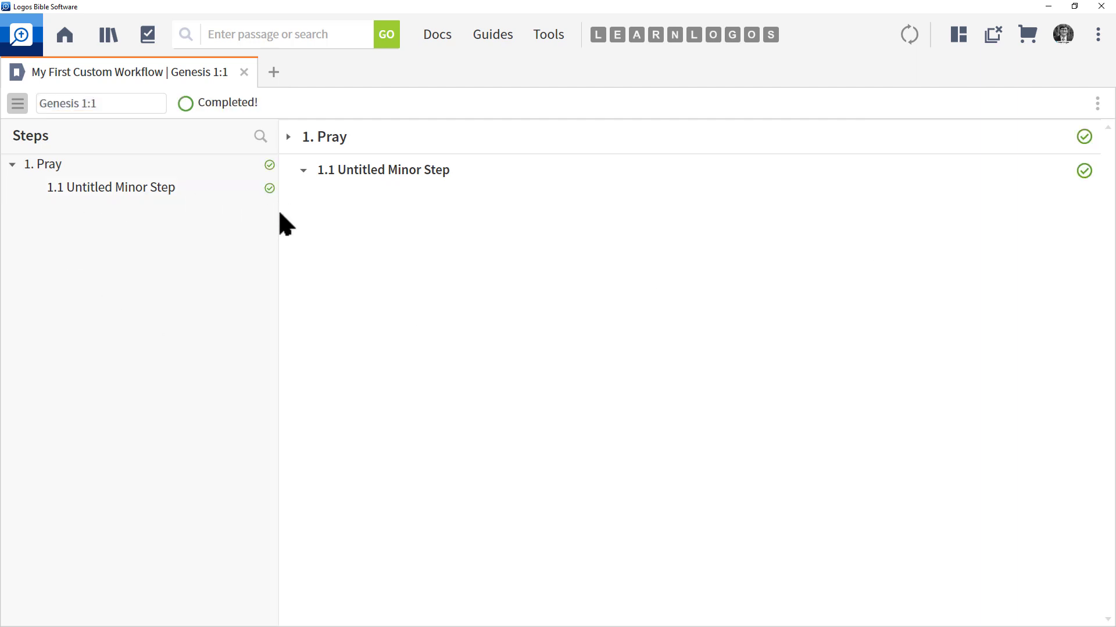
mouse_move(244, 154)
mouse_down()
mouse_move(244, 200)
mouse_move(299, 175)
mouse_move(235, 158)
mouse_up()
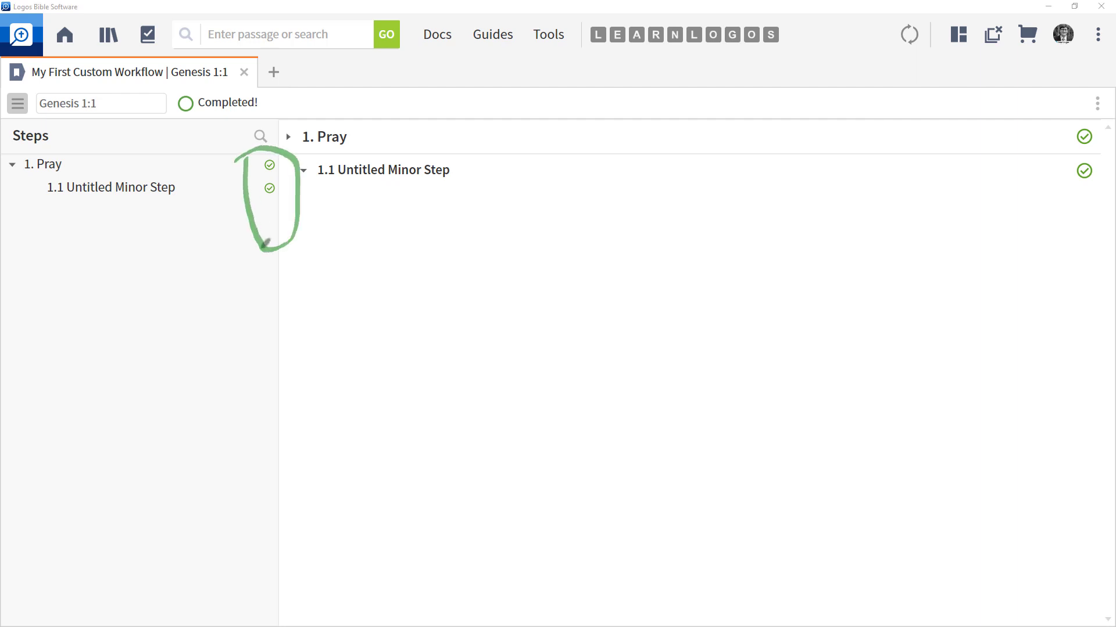
key(Escape)
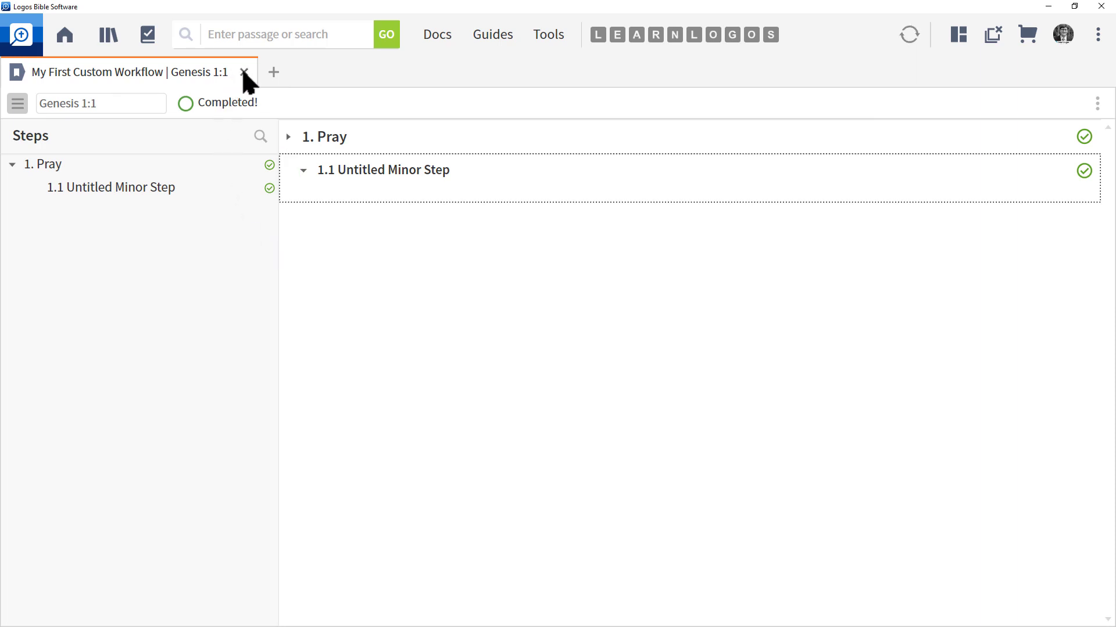
click(244, 72)
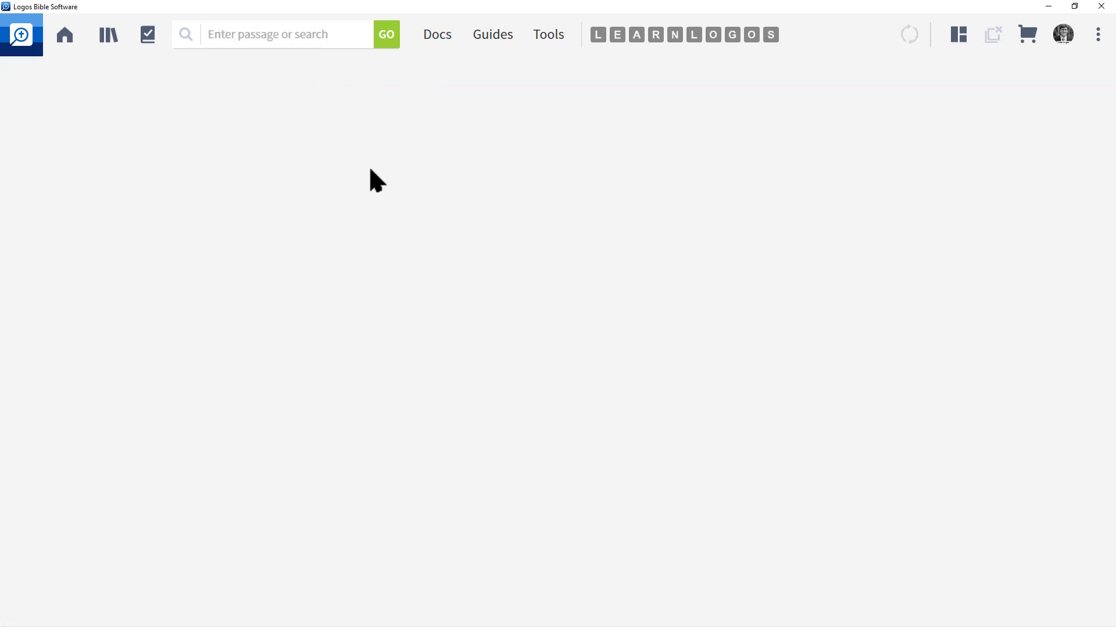
click(498, 43)
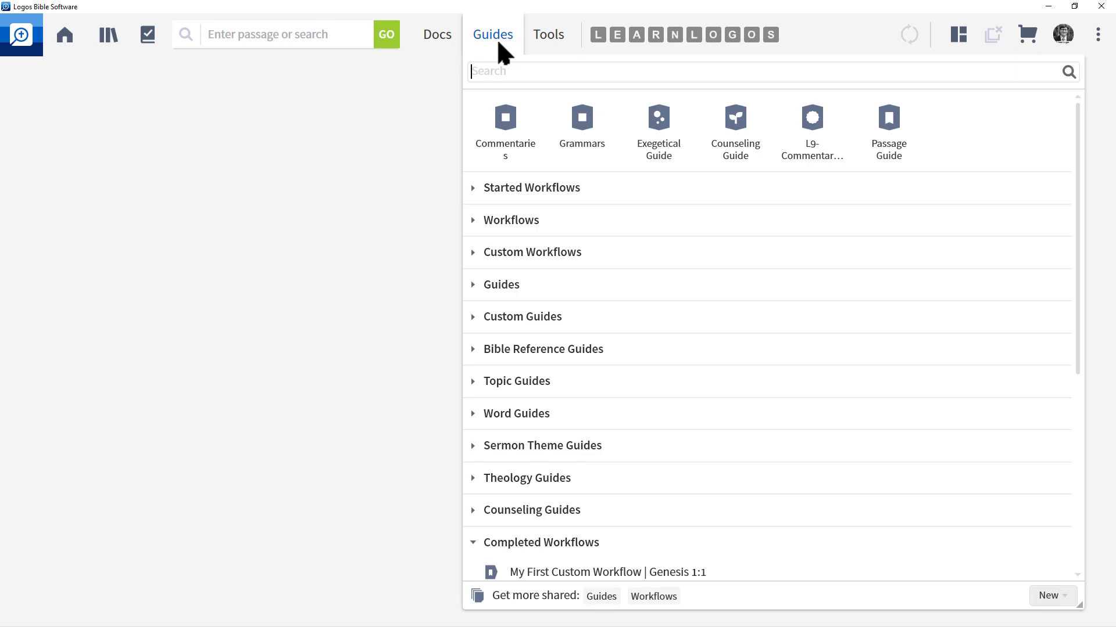
text(My)
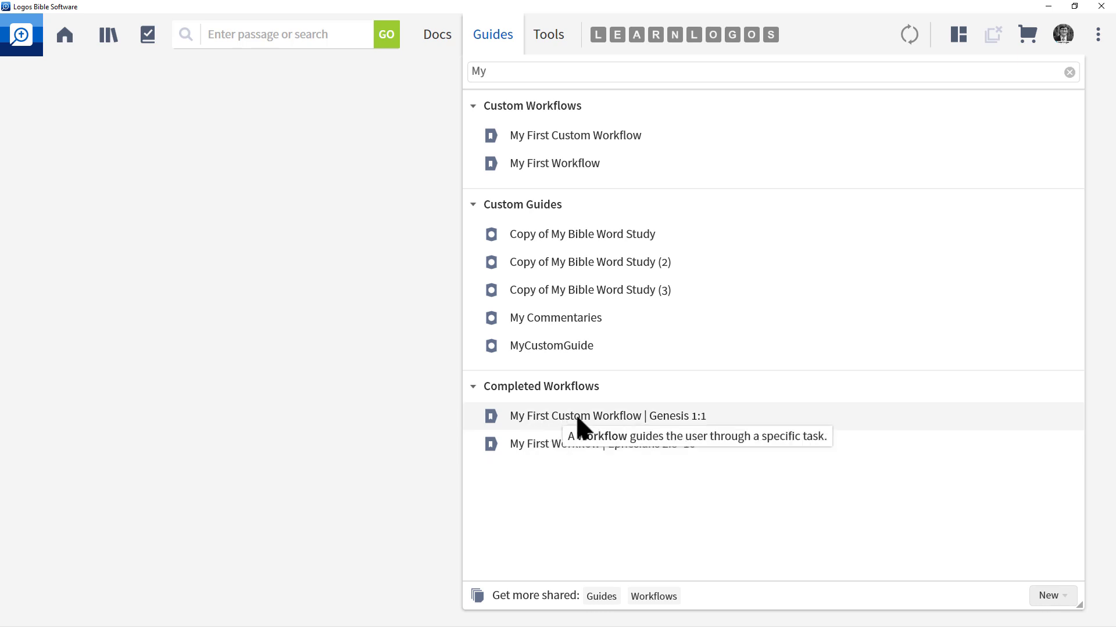
click(610, 417)
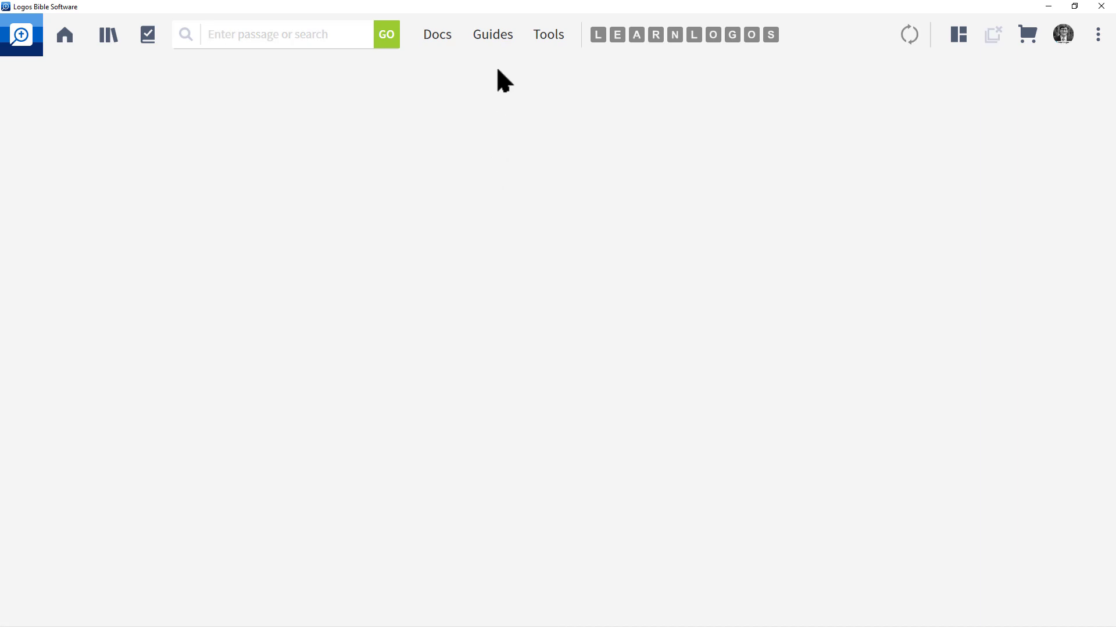
Find My First Custom Workflow in Guides by searching 'my first' and open it.
click(494, 33)
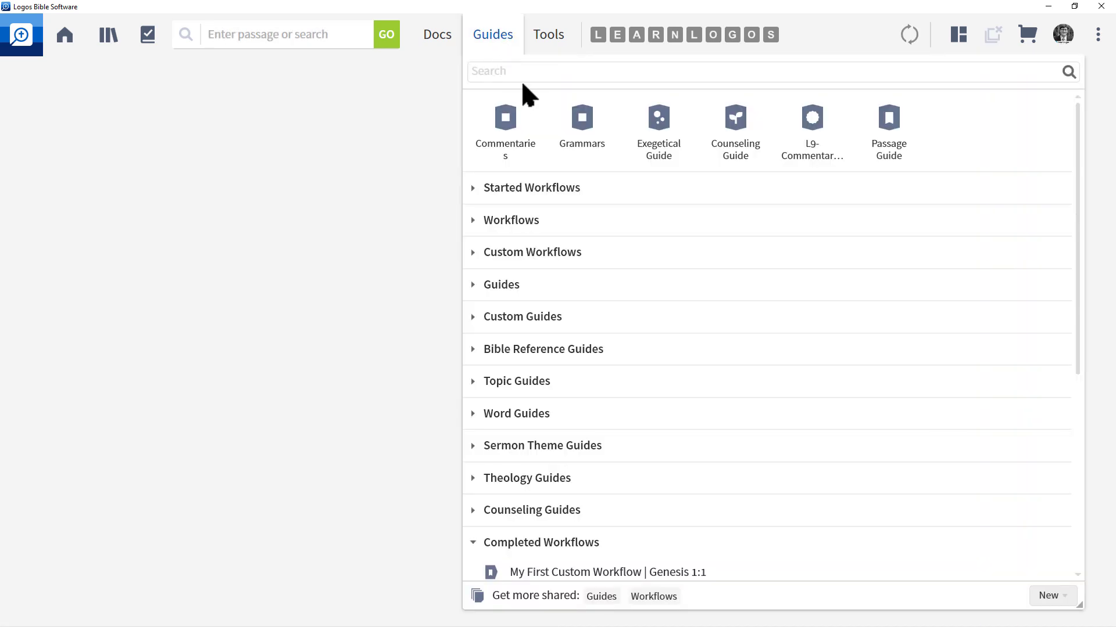
text(my first)
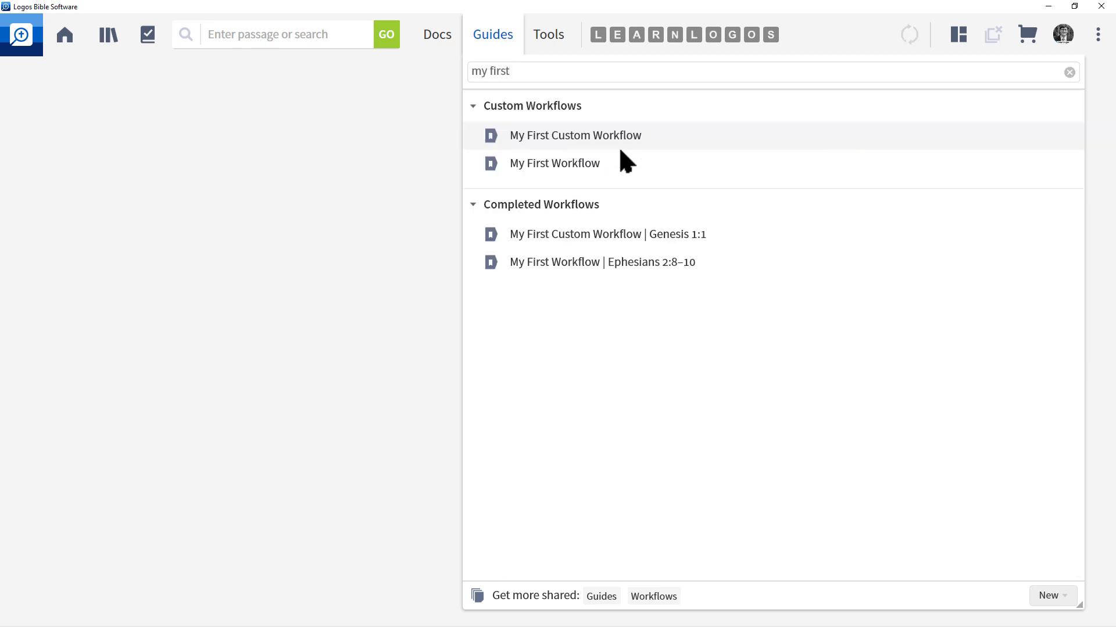
click(574, 137)
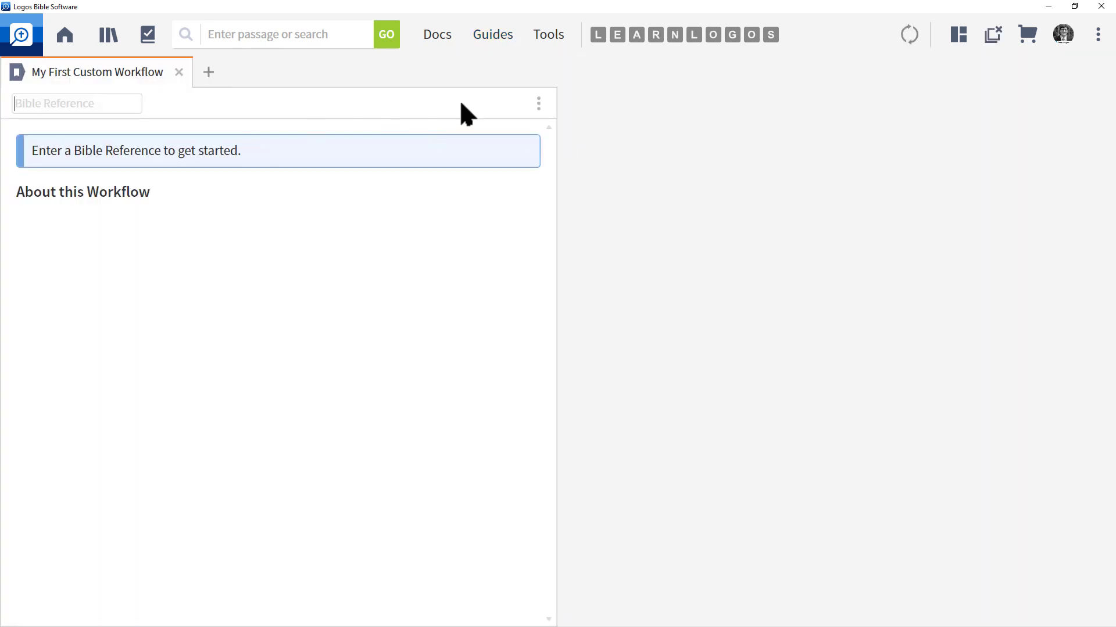
Put the workflow into editing mode and bring up its Share dialog.
click(538, 103)
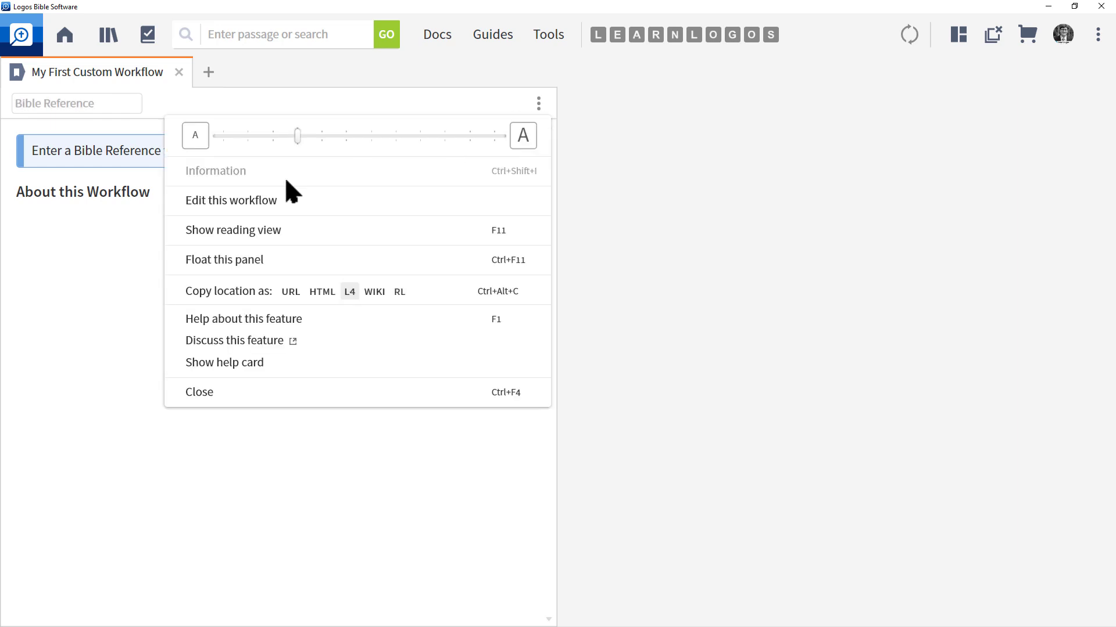
click(227, 201)
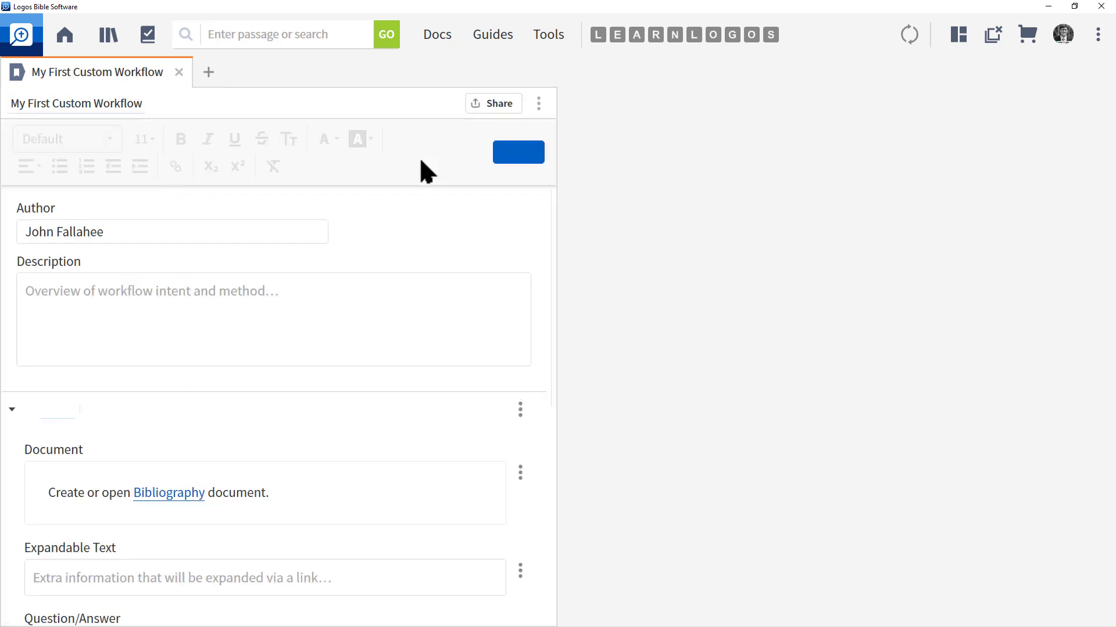
click(499, 109)
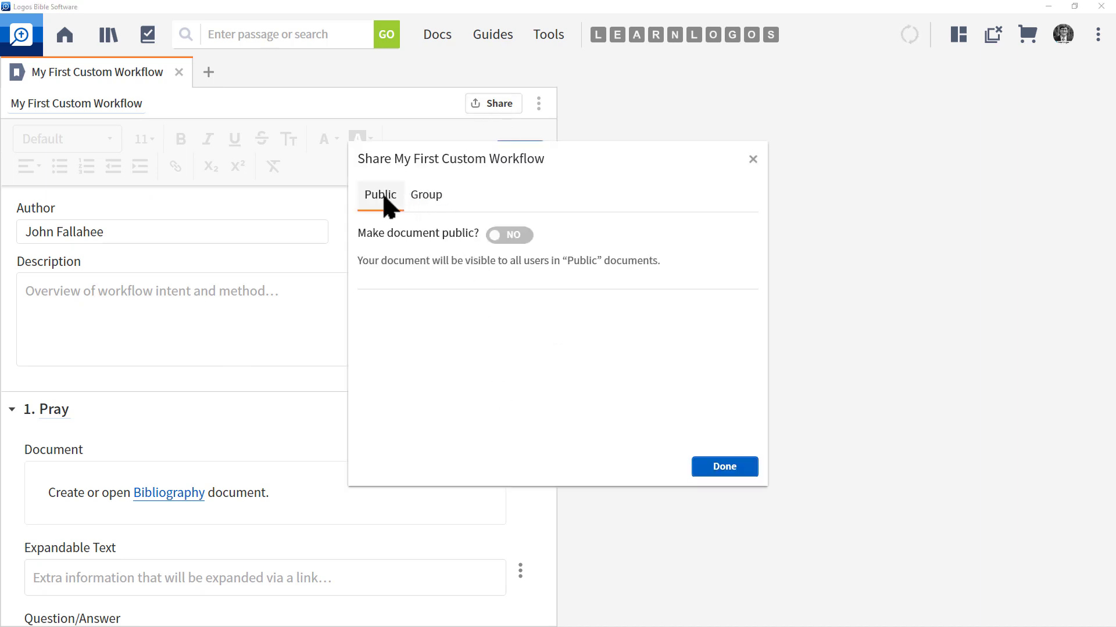
Review Group and Public sharing, leave the workflow not public, and close its tab.
click(428, 202)
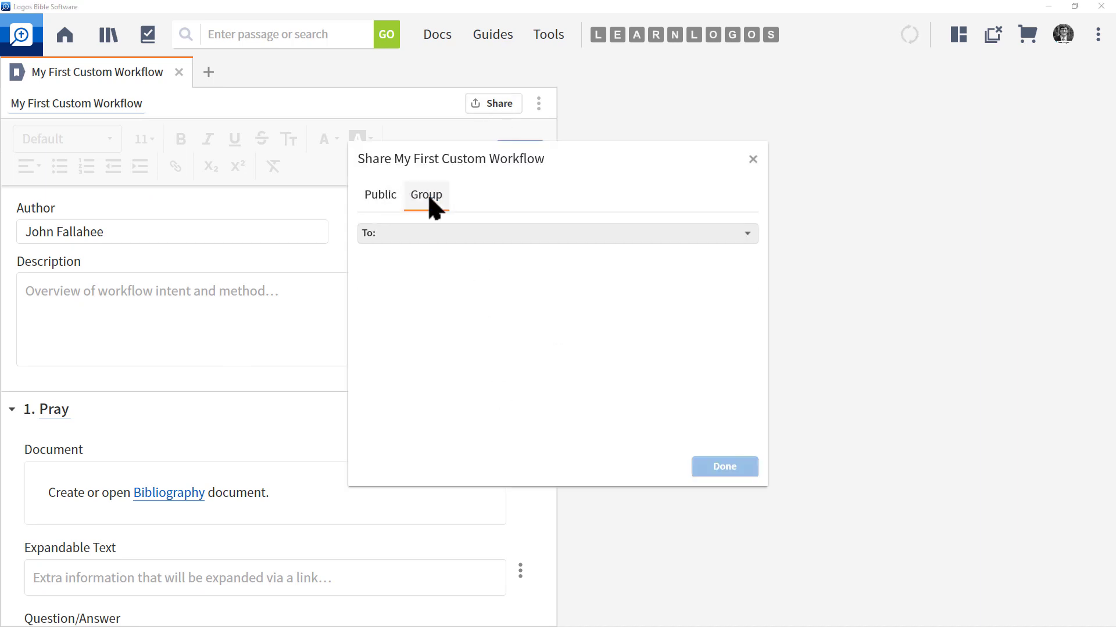
click(384, 201)
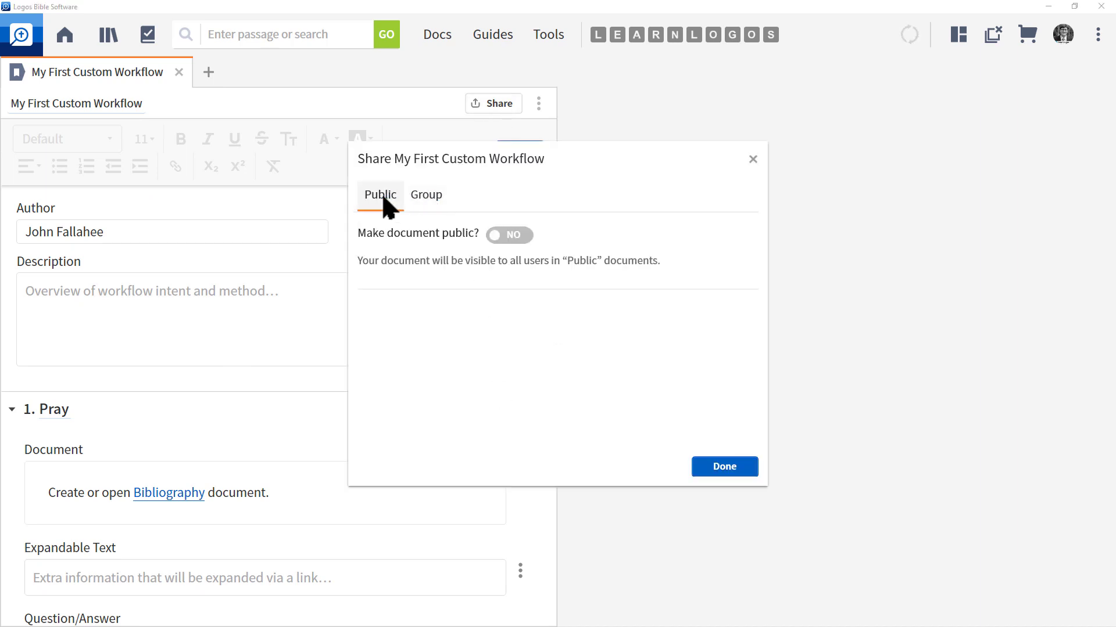
click(498, 241)
click(523, 240)
click(525, 237)
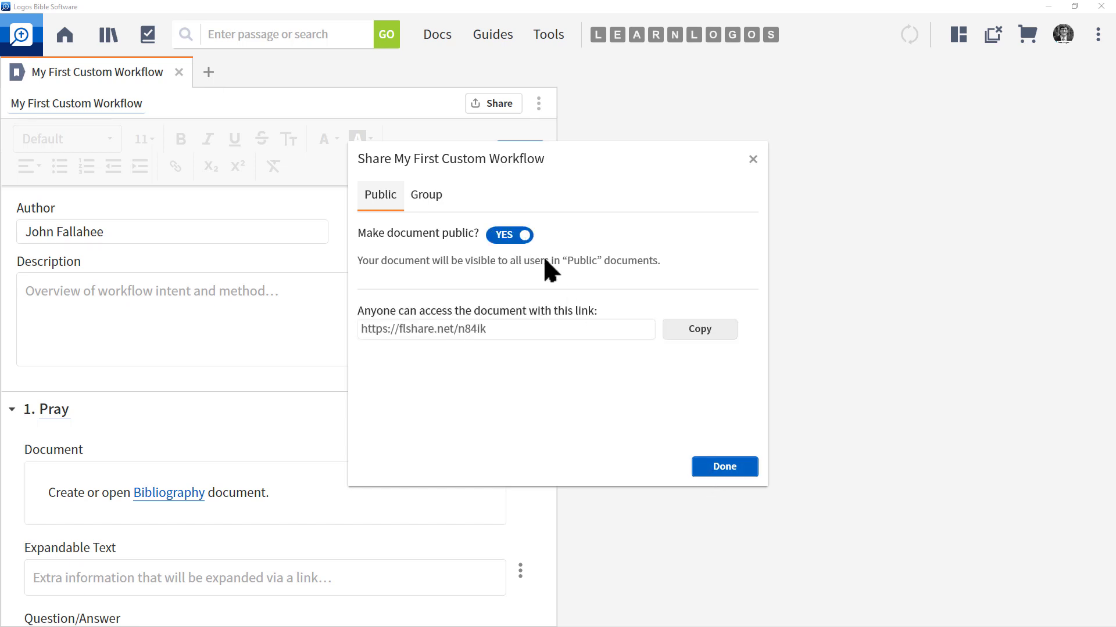
click(525, 235)
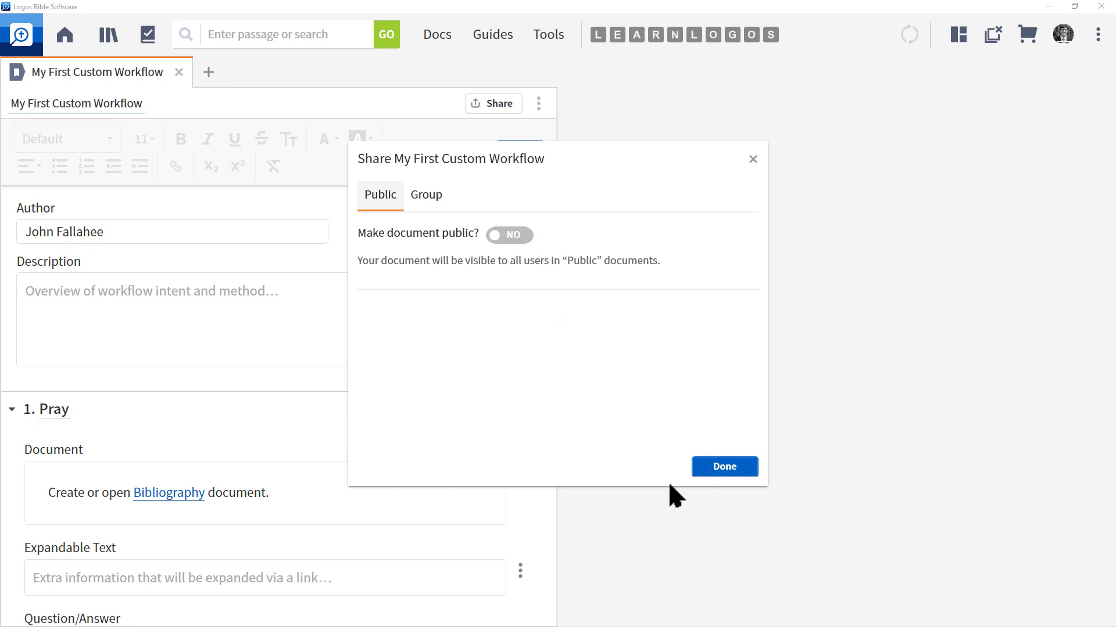
click(725, 467)
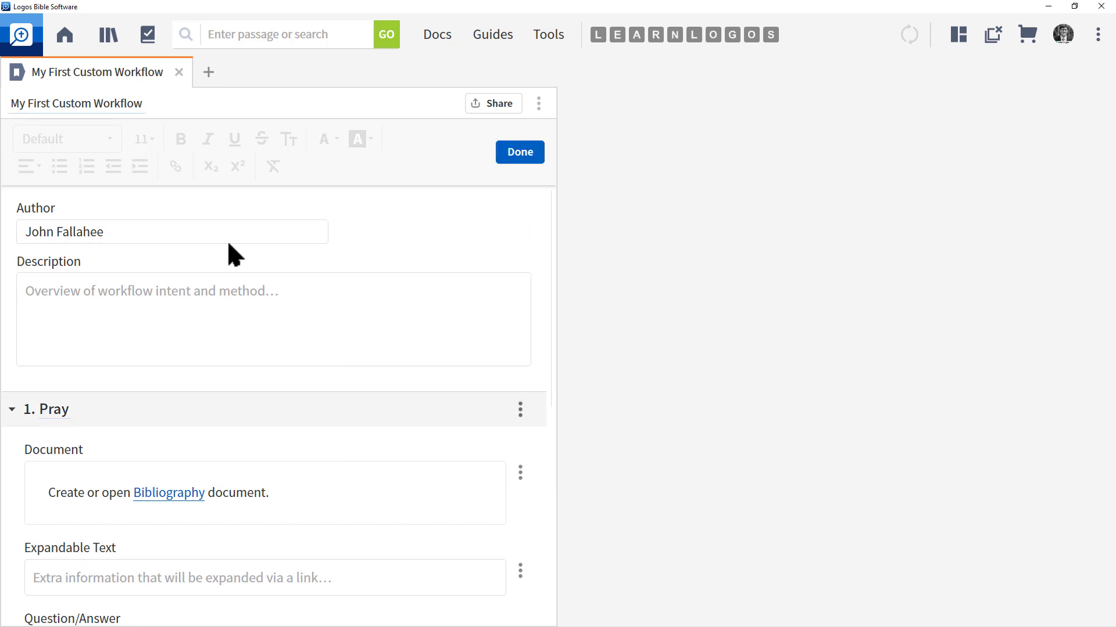
click(178, 71)
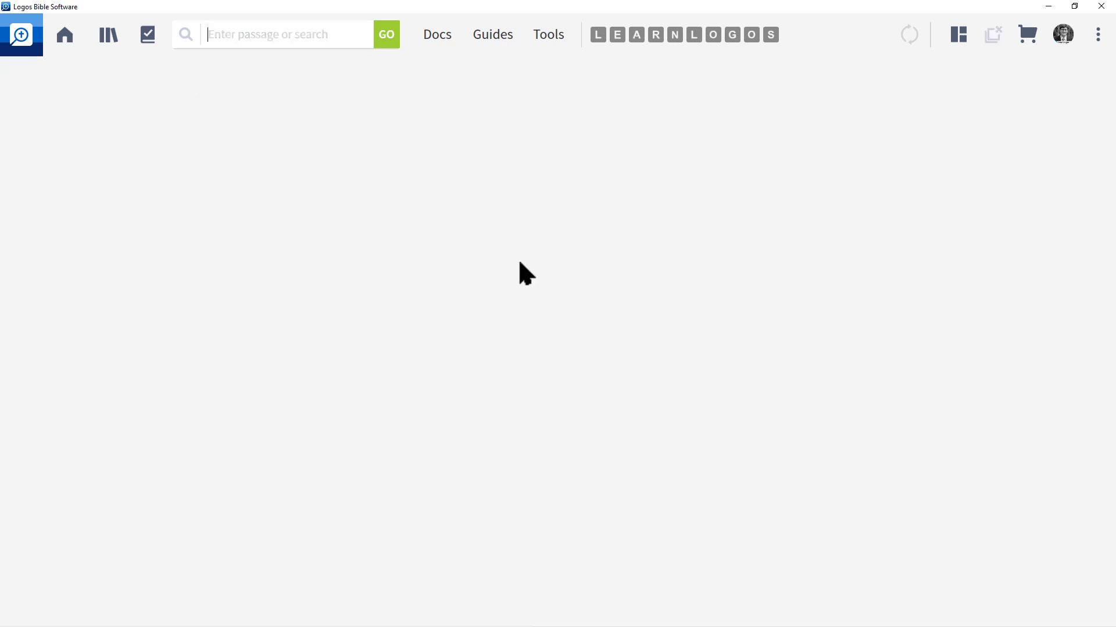